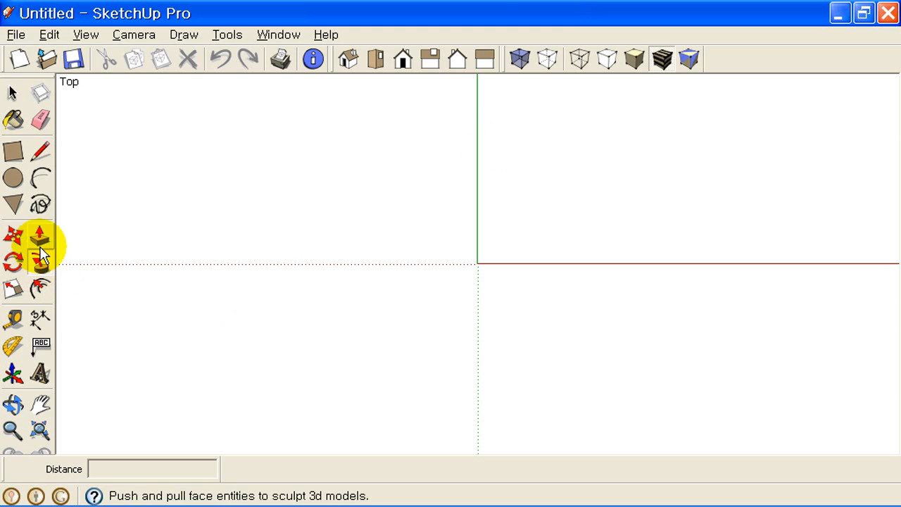
- Draw a rectangle on the ground plane with the Rectangle tool
{"action": "left_click", "coordinate": [14, 152]}
{"action": "left_click", "coordinate": [392, 334]}
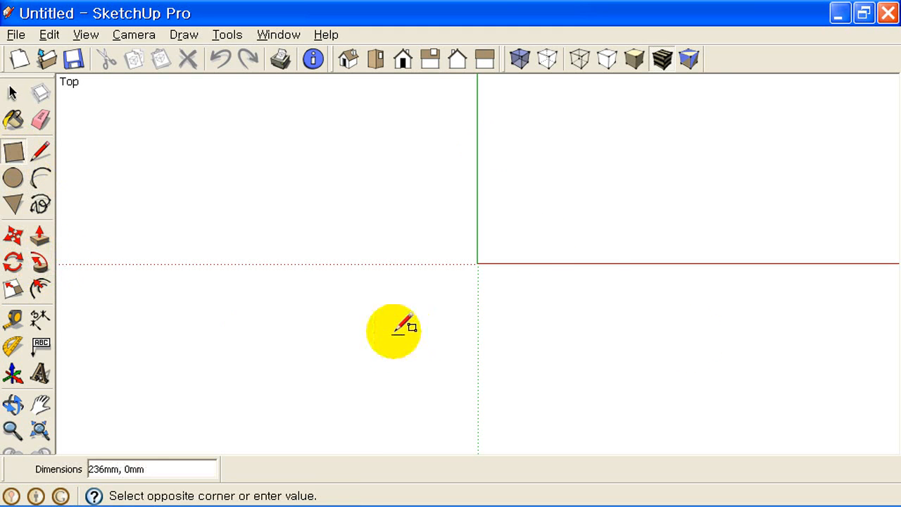
{"action": "left_click", "coordinate": [612, 174]}
- In Iso view, push/pull the rectangle up 2473mm into a solid box
{"action": "left_click", "coordinate": [348, 59]}
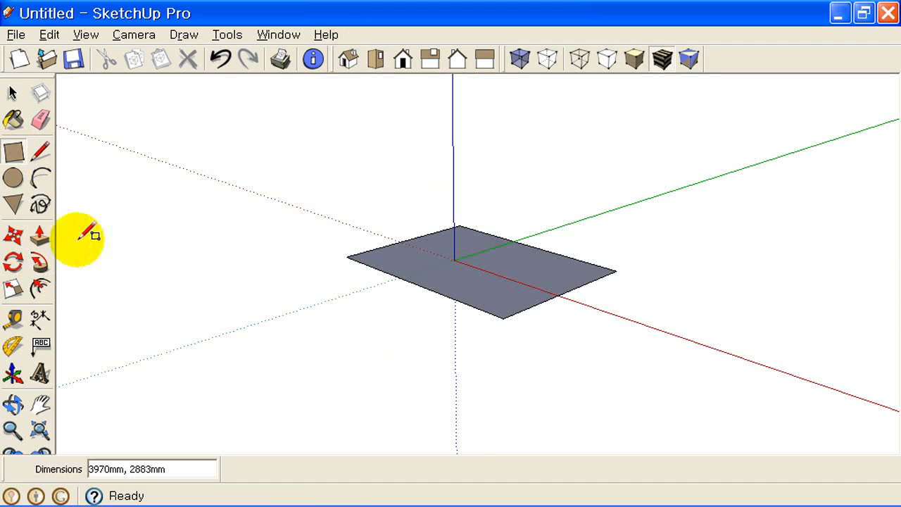
{"action": "left_click", "coordinate": [40, 236]}
{"action": "left_click", "coordinate": [428, 267]}
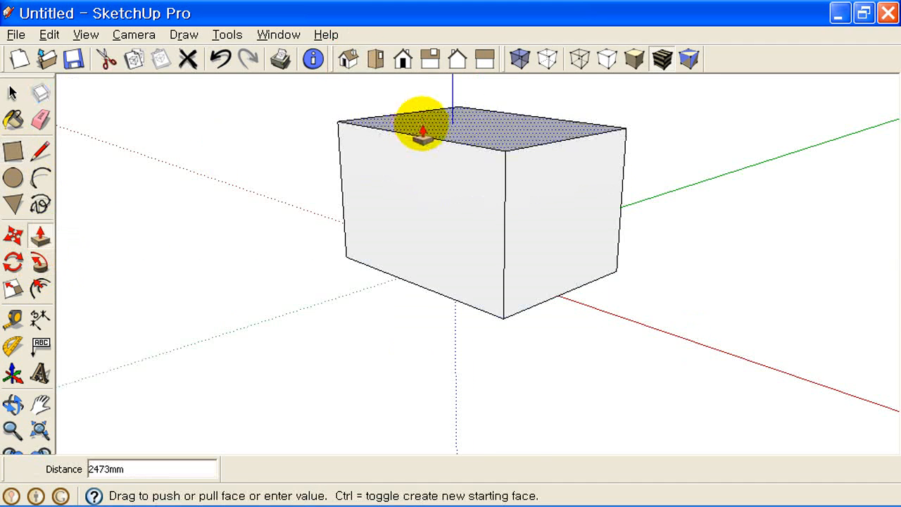
{"action": "left_click", "coordinate": [422, 133]}
{"action": "middle_click_drag", "start_coordinate": [499, 131], "coordinate": [557, 302]}
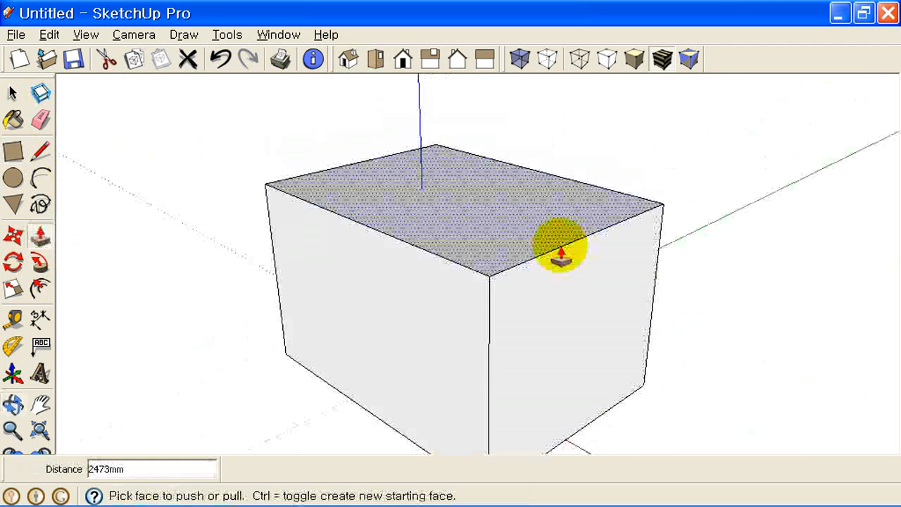
{"action": "scroll", "coordinate": [557, 246], "scroll_direction": "up", "scroll_amount": 2}
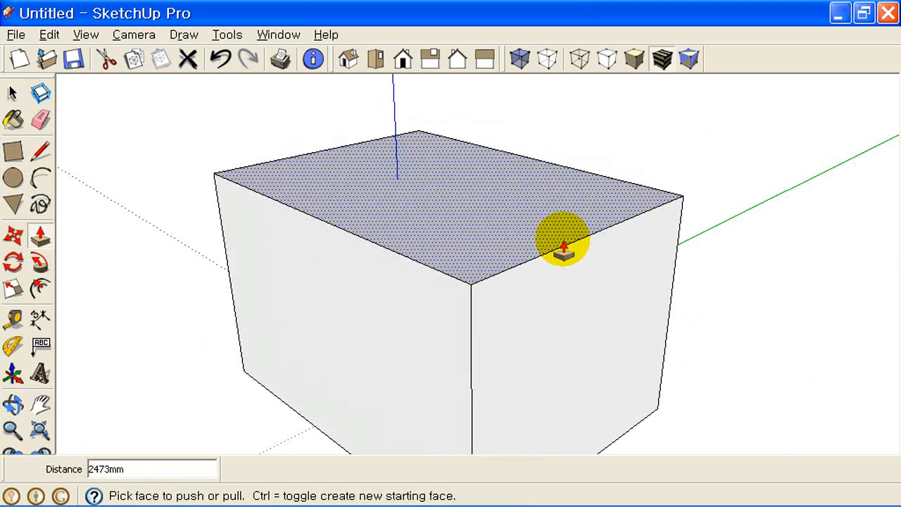
{"action": "mouse_move", "coordinate": [620, 282]}
{"action": "middle_mouse_down"}
{"action": "mouse_move", "coordinate": [503, 247]}
{"action": "mouse_move", "coordinate": [284, 236]}
{"action": "mouse_move", "coordinate": [304, 218]}
{"action": "mouse_move", "coordinate": [387, 256]}
{"action": "mouse_move", "coordinate": [330, 246]}
{"action": "middle_mouse_up"}
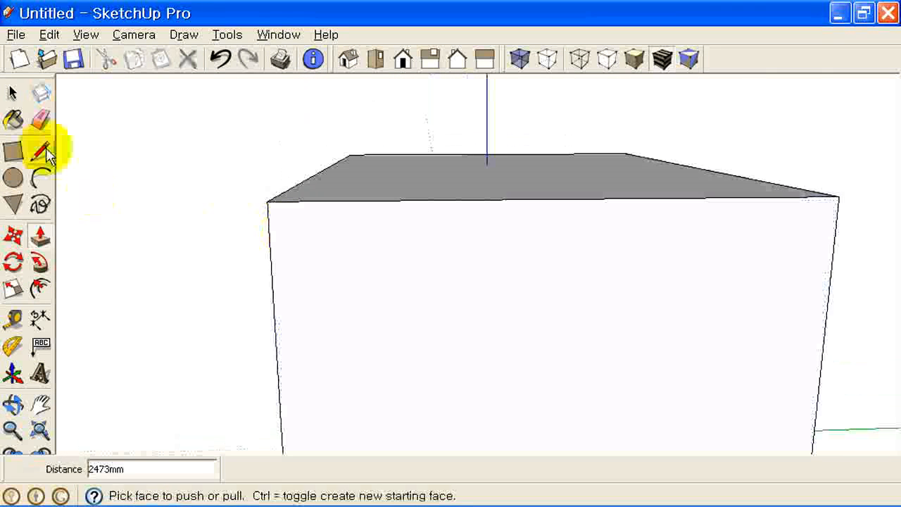
- Draw a stepped notch outline across the front face's upper-left corner with the Pencil tool
{"action": "left_click", "coordinate": [41, 152]}
{"action": "left_click", "coordinate": [325, 201]}
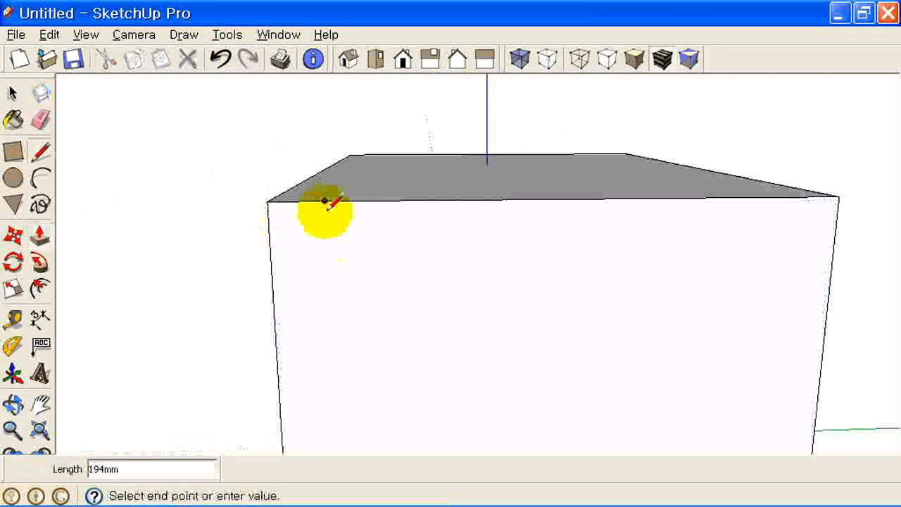
{"action": "left_click", "coordinate": [327, 246]}
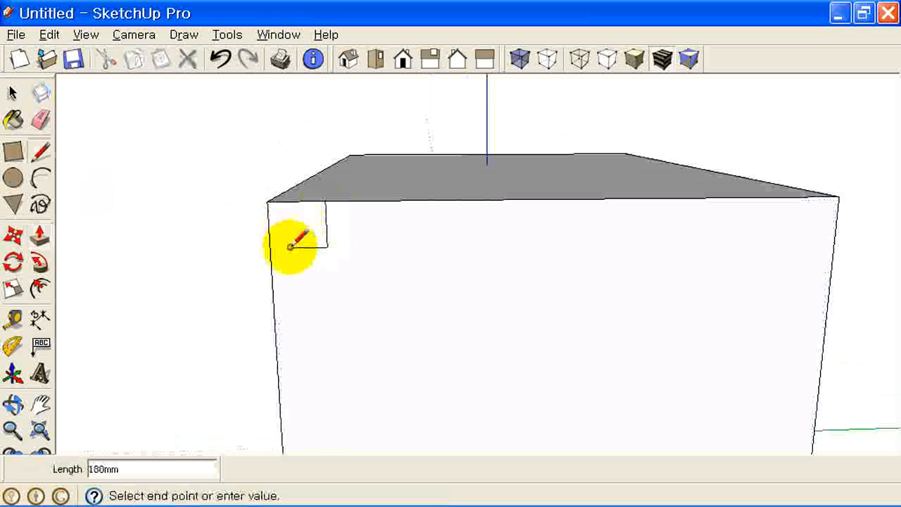
{"action": "left_click", "coordinate": [290, 246]}
{"action": "left_click", "coordinate": [291, 274]}
{"action": "left_click", "coordinate": [272, 274]}
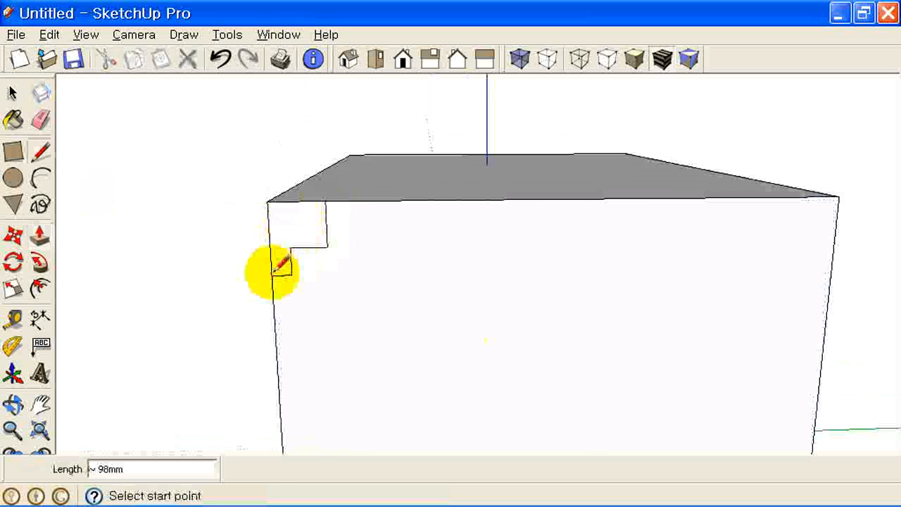
{"action": "mouse_move", "coordinate": [282, 266]}
{"action": "middle_mouse_down"}
{"action": "mouse_move", "coordinate": [467, 328]}
{"action": "mouse_move", "coordinate": [533, 331]}
{"action": "mouse_move", "coordinate": [450, 295]}
{"action": "mouse_move", "coordinate": [458, 291]}
{"action": "mouse_move", "coordinate": [529, 300]}
{"action": "middle_mouse_up"}
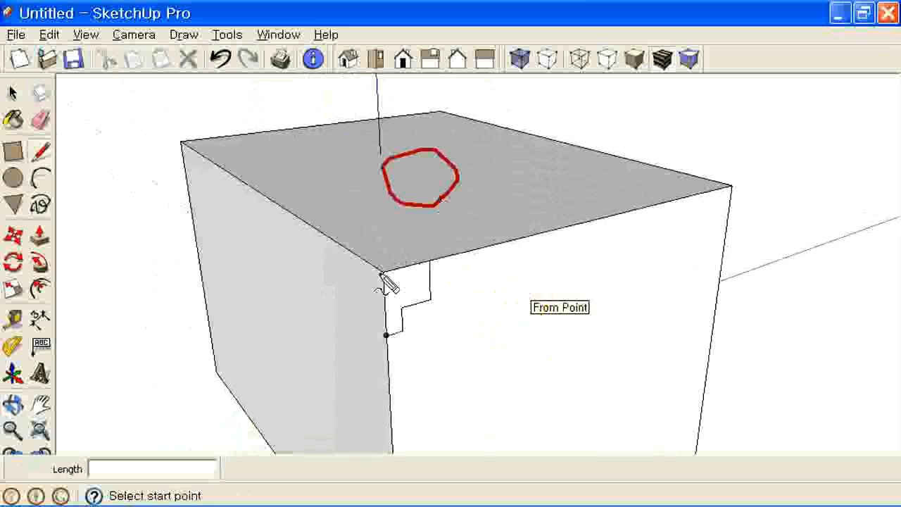
{"action": "left_click_drag", "start_coordinate": [576, 228], "coordinate": [716, 191]}
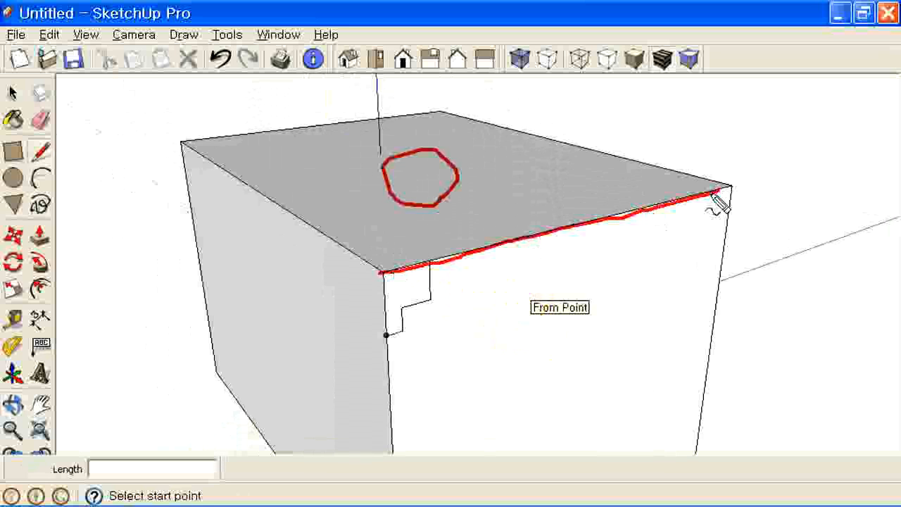
{"action": "left_click_drag", "start_coordinate": [567, 143], "coordinate": [429, 111]}
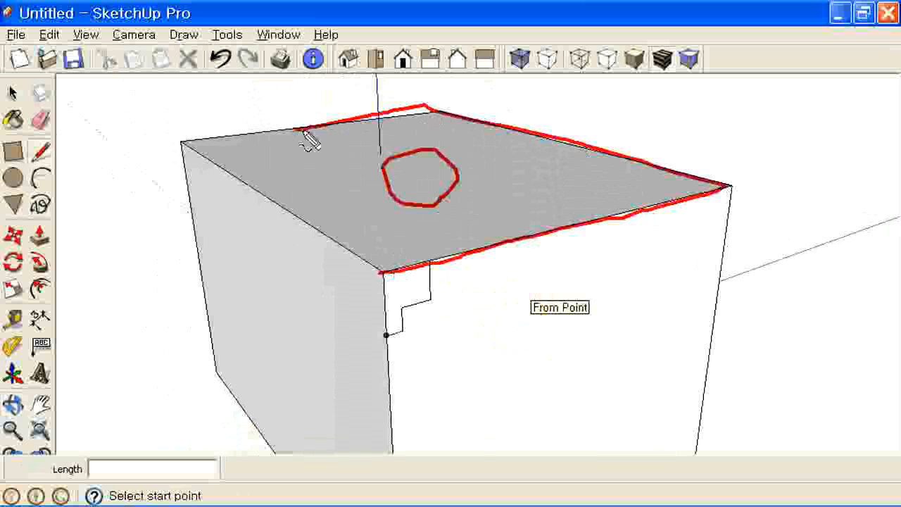
{"action": "left_click_drag", "start_coordinate": [212, 152], "coordinate": [352, 250]}
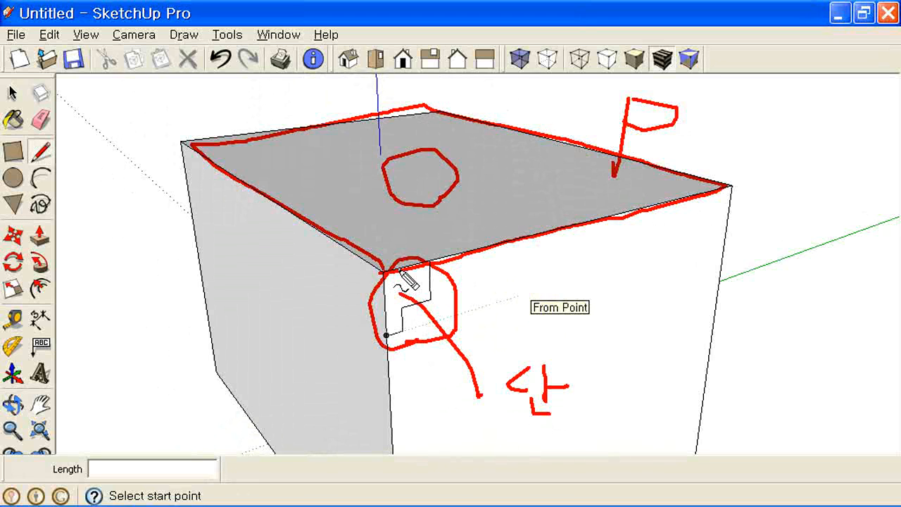
{"action": "left_click", "coordinate": [40, 260]}
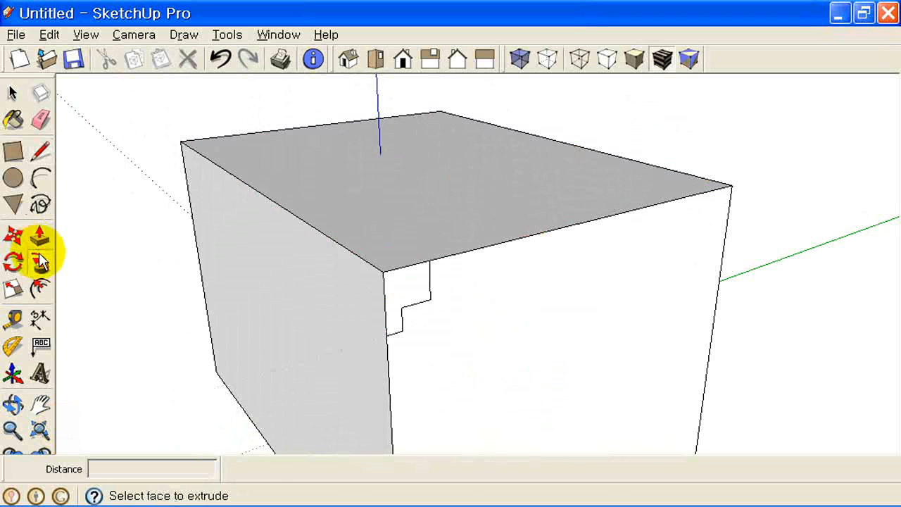
{"action": "left_click", "coordinate": [410, 293]}
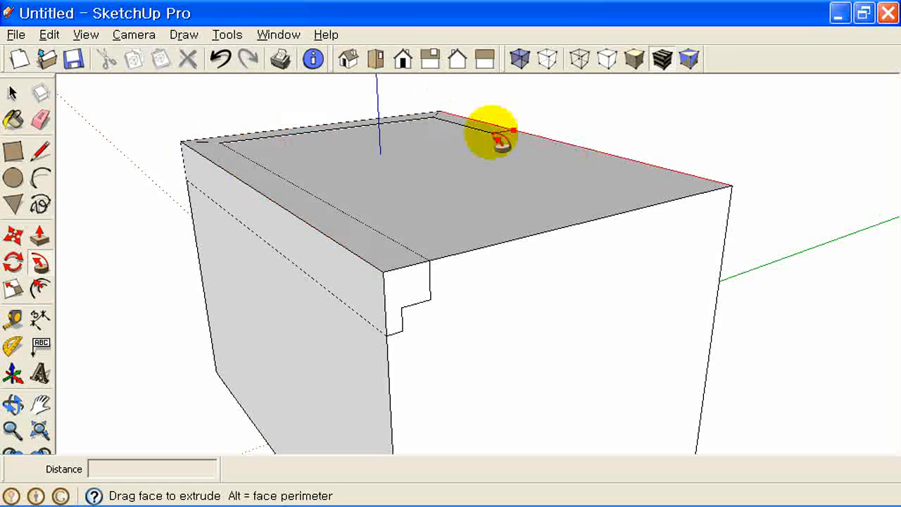
{"action": "left_click", "coordinate": [385, 282]}
{"action": "middle_click_drag", "start_coordinate": [610, 322], "coordinate": [610, 356]}
{"action": "scroll", "coordinate": [365, 293], "scroll_direction": "down", "scroll_amount": 2}
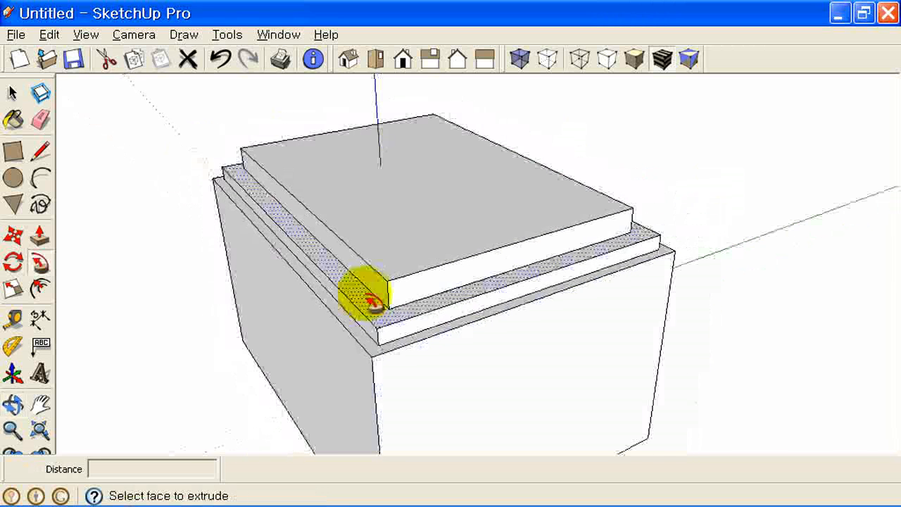
{"action": "middle_click_drag", "start_coordinate": [483, 312], "coordinate": [498, 297]}
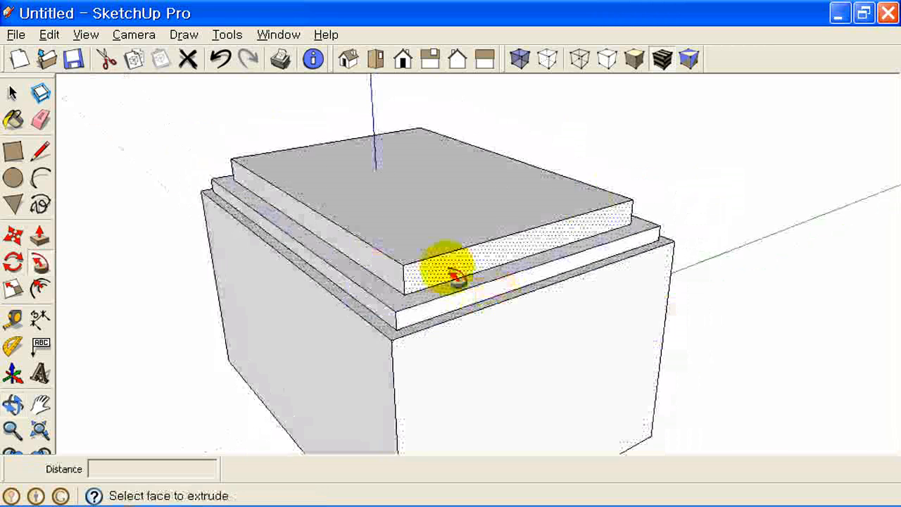
{"action": "key", "text": "ctrl+z"}
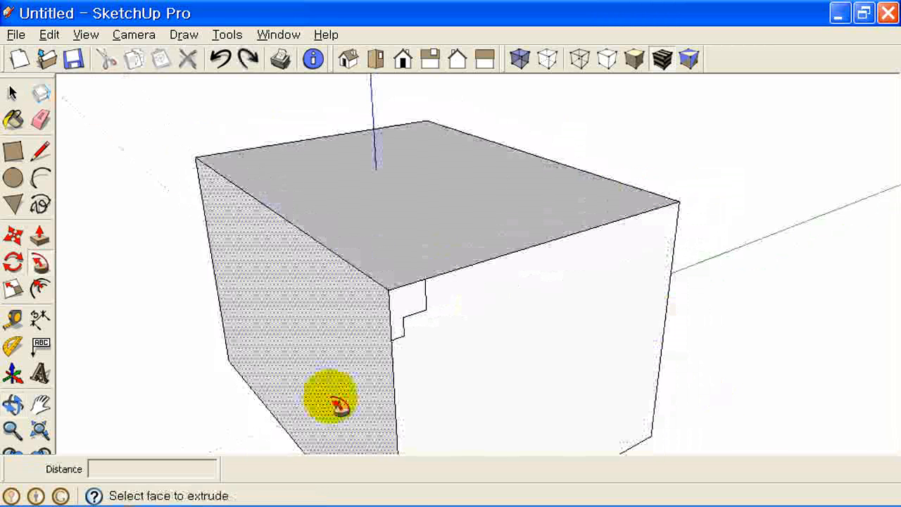
{"action": "middle_click_drag", "start_coordinate": [474, 298], "coordinate": [482, 314]}
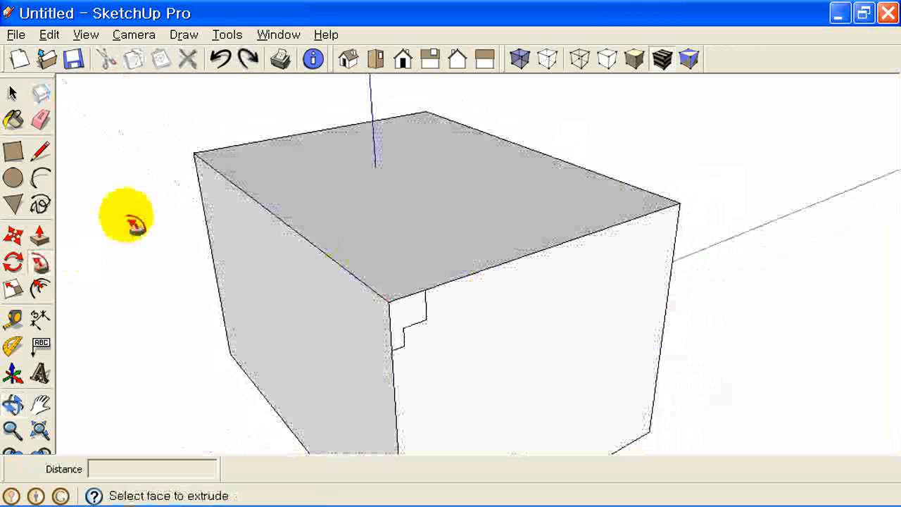
{"action": "key", "text": "ctrl+shift+d"}
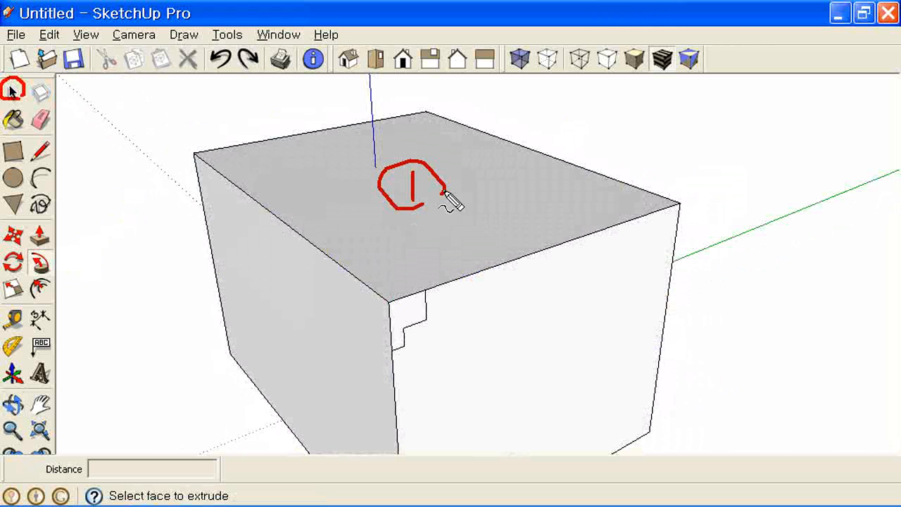
{"action": "left_click_drag", "start_coordinate": [21, 93], "coordinate": [296, 174]}
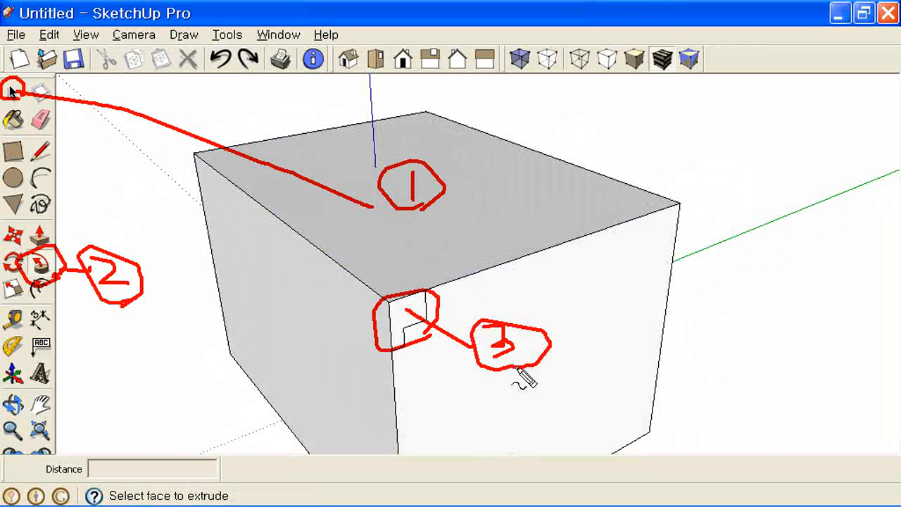
- Select the top face as the path and Follow Me the stepped profile around it
{"action": "left_click", "coordinate": [11, 91]}
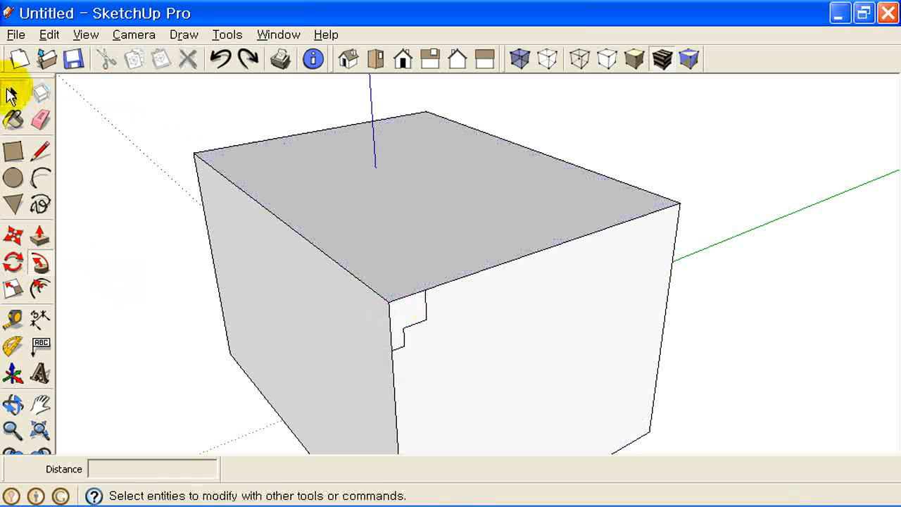
{"action": "left_click", "coordinate": [423, 185]}
{"action": "left_click", "coordinate": [40, 262]}
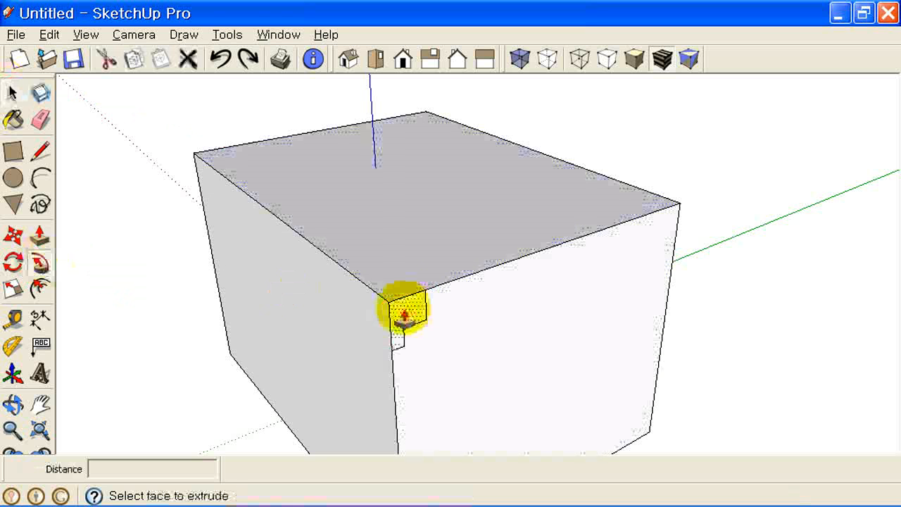
{"action": "key", "text": "ctrl+y"}
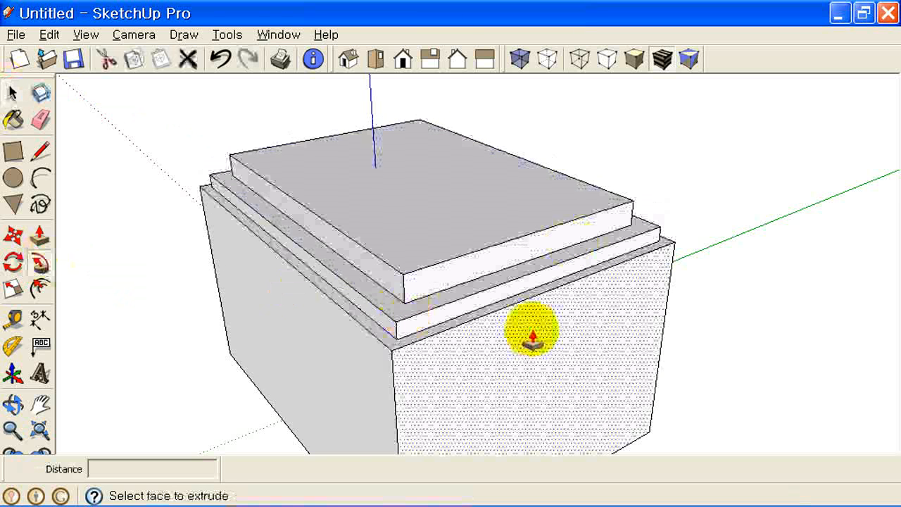
{"action": "middle_click_drag", "start_coordinate": [529, 336], "coordinate": [458, 235]}
{"action": "scroll", "coordinate": [461, 243], "scroll_direction": "up", "scroll_amount": 5}
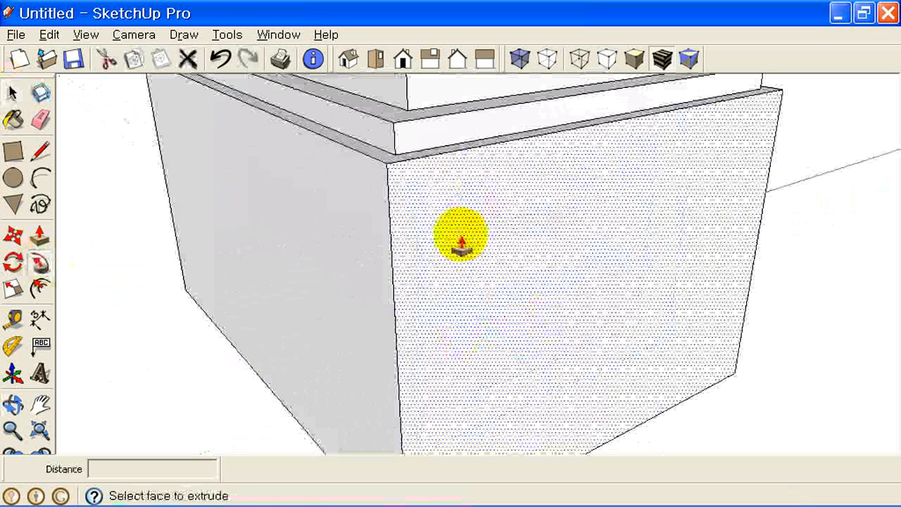
{"action": "left_click", "coordinate": [40, 178]}
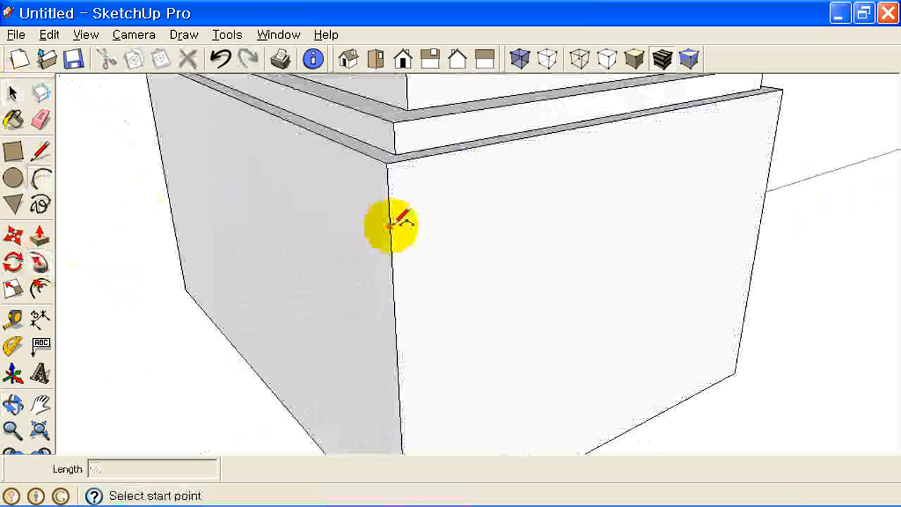
- Draw a small quarter-circle cove profile on the box's front corner edge
{"action": "left_click", "coordinate": [390, 225]}
{"action": "left_click", "coordinate": [395, 302]}
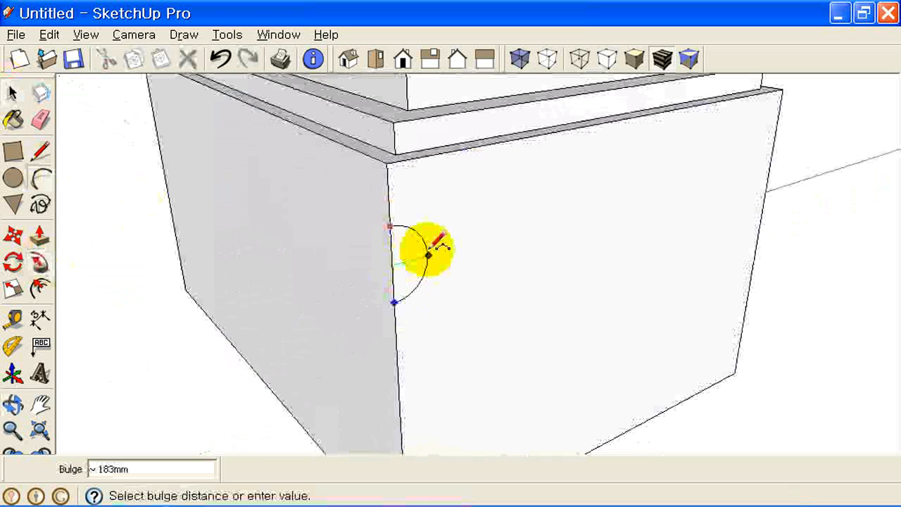
{"action": "left_click", "coordinate": [426, 250]}
{"action": "scroll", "coordinate": [483, 302], "scroll_direction": "down", "scroll_amount": 5}
{"action": "middle_click_drag", "start_coordinate": [483, 302], "coordinate": [519, 303]}
- Select the top face and Follow Me the arc face around it as a groove
{"action": "left_click", "coordinate": [12, 92]}
{"action": "left_click", "coordinate": [447, 148]}
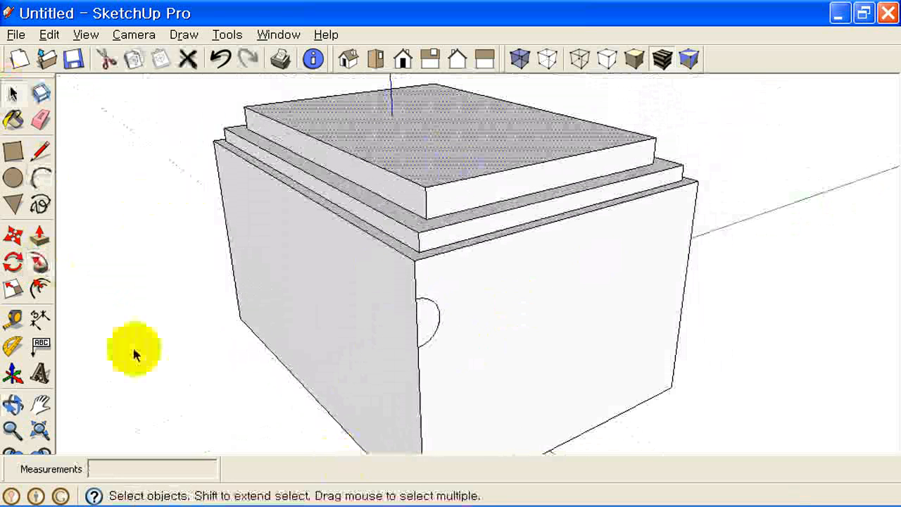
{"action": "left_click", "coordinate": [40, 264]}
{"action": "left_click", "coordinate": [427, 317]}
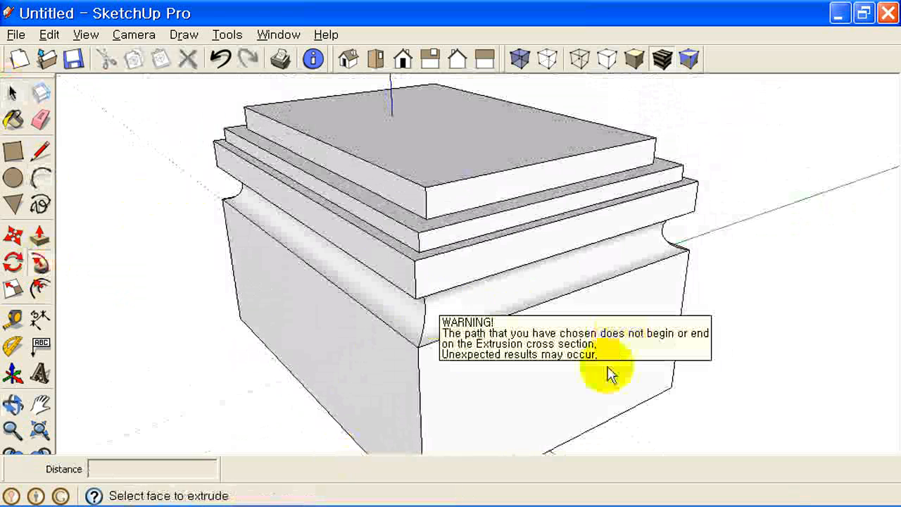
{"action": "middle_click_drag", "start_coordinate": [590, 280], "coordinate": [467, 304]}
- Draw a stepped line-and-arc molding profile at the box's lower front corner
{"action": "scroll", "coordinate": [466, 304], "scroll_direction": "up", "scroll_amount": 3}
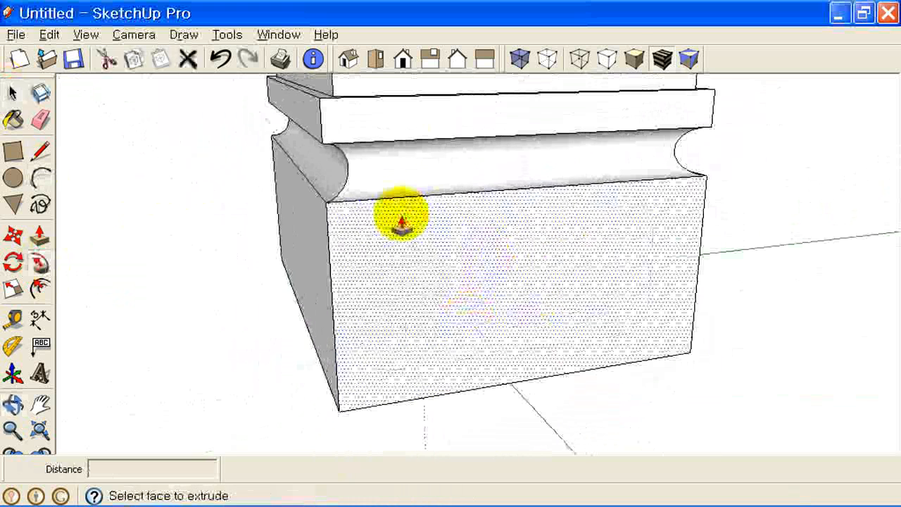
{"action": "left_click", "coordinate": [41, 151]}
{"action": "left_click", "coordinate": [328, 239]}
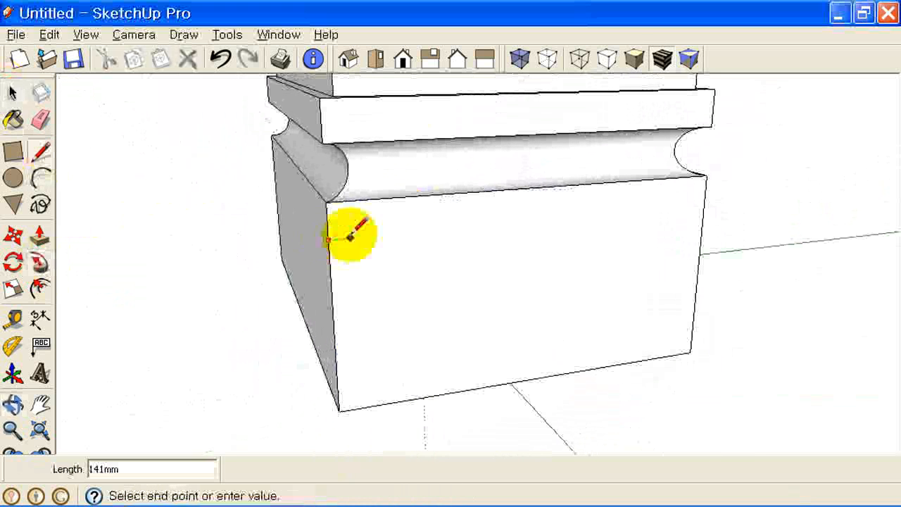
{"action": "left_click", "coordinate": [354, 238]}
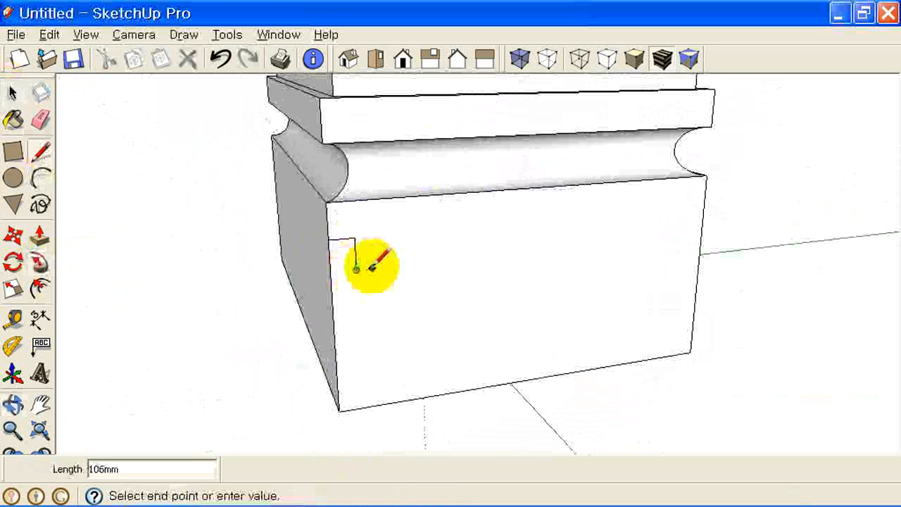
{"action": "left_click", "coordinate": [372, 268]}
{"action": "key", "text": "Escape"}
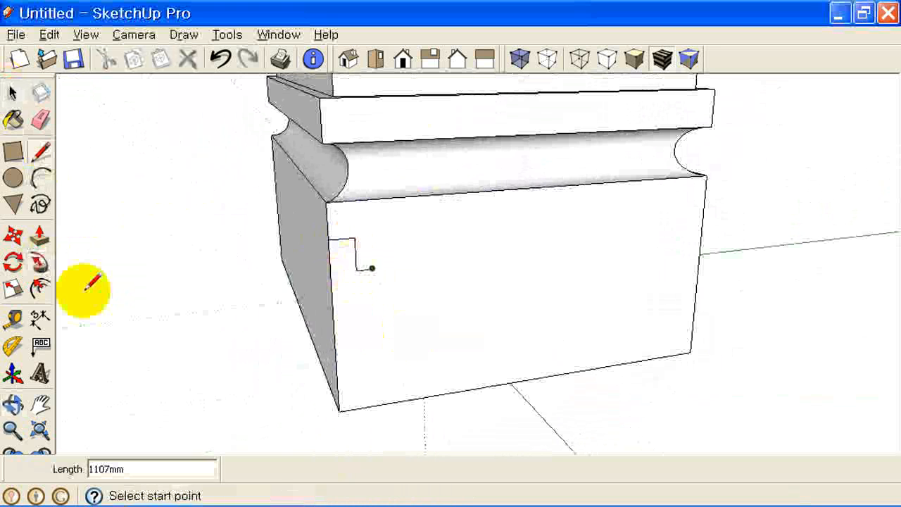
{"action": "left_click", "coordinate": [41, 179]}
{"action": "left_click", "coordinate": [372, 269]}
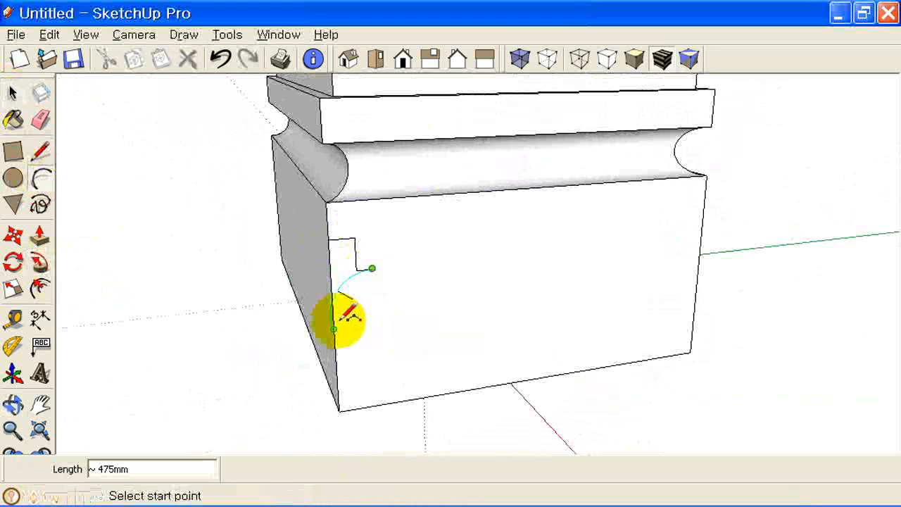
{"action": "left_click", "coordinate": [333, 328]}
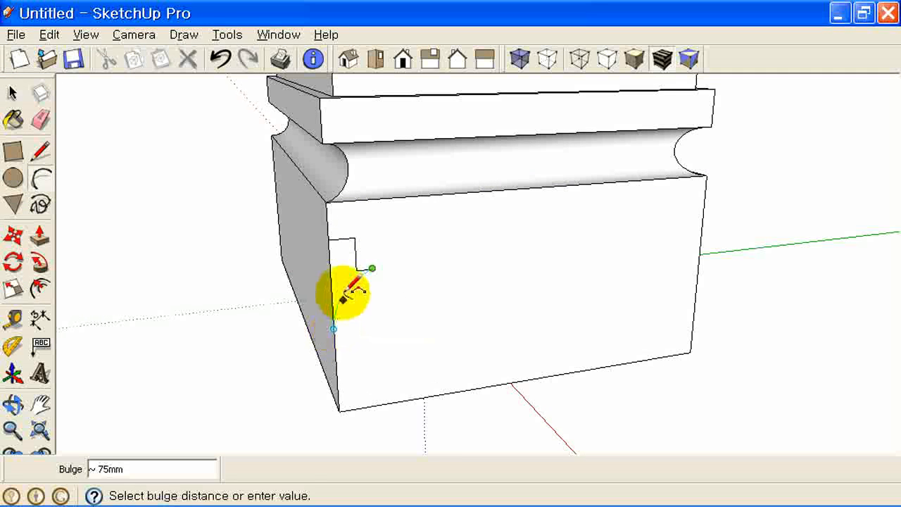
{"action": "left_click", "coordinate": [344, 298]}
{"action": "middle_click_drag", "start_coordinate": [408, 296], "coordinate": [450, 331]}
- Select the bottom face and Follow Me the profile around the base, then start a new model
{"action": "left_click", "coordinate": [12, 92]}
{"action": "middle_click_drag", "start_coordinate": [518, 321], "coordinate": [515, 130]}
{"action": "left_click", "coordinate": [394, 296]}
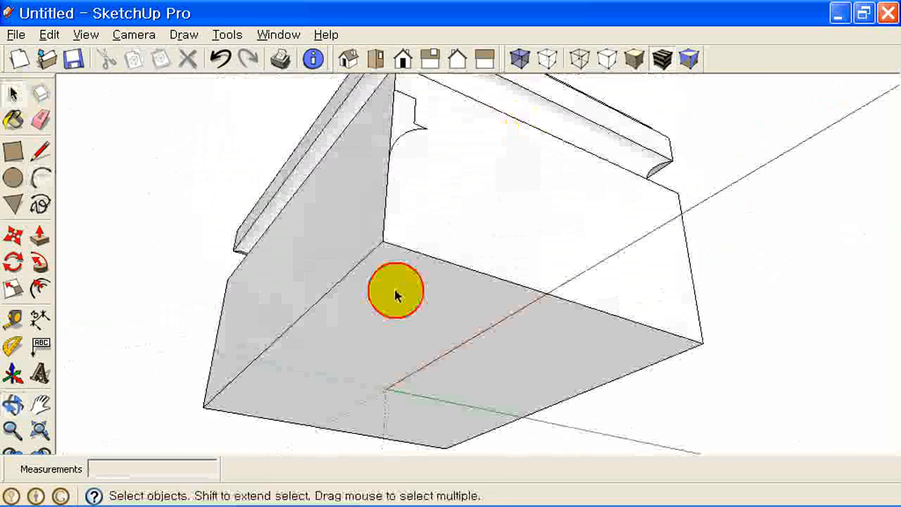
{"action": "left_click", "coordinate": [40, 267]}
{"action": "left_click", "coordinate": [402, 115]}
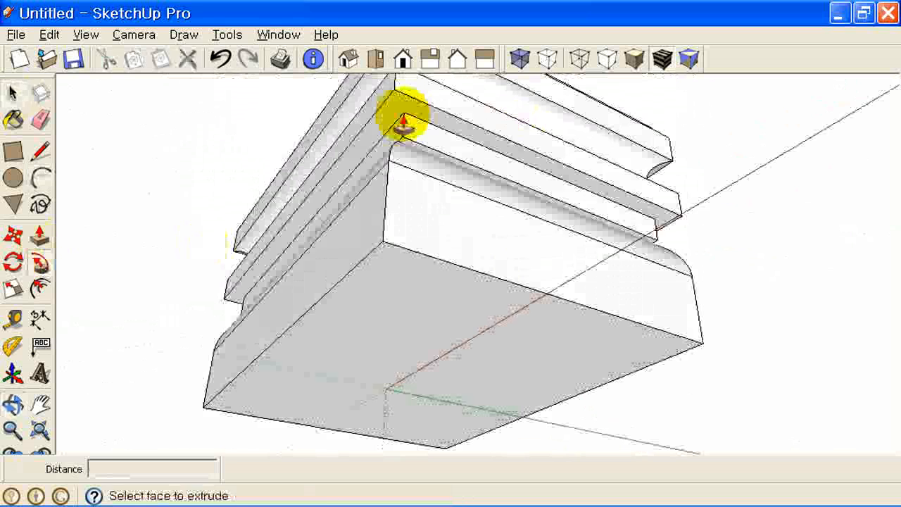
{"action": "middle_click_drag", "start_coordinate": [564, 181], "coordinate": [521, 342]}
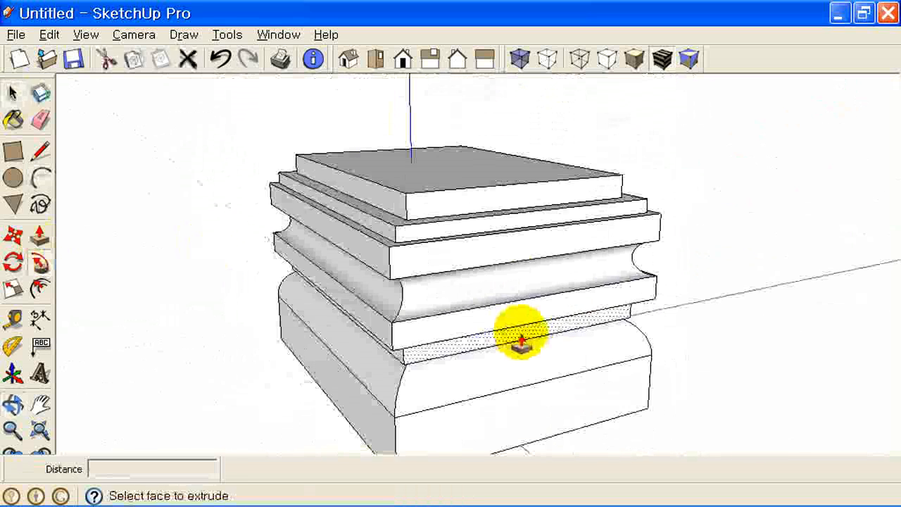
{"action": "middle_click_drag", "start_coordinate": [457, 277], "coordinate": [499, 257]}
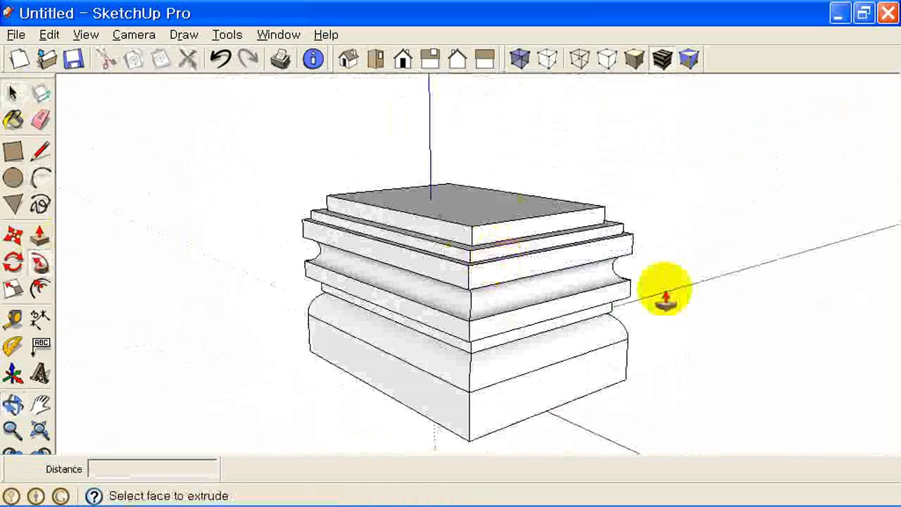
{"action": "middle_click_drag", "start_coordinate": [502, 224], "coordinate": [584, 261]}
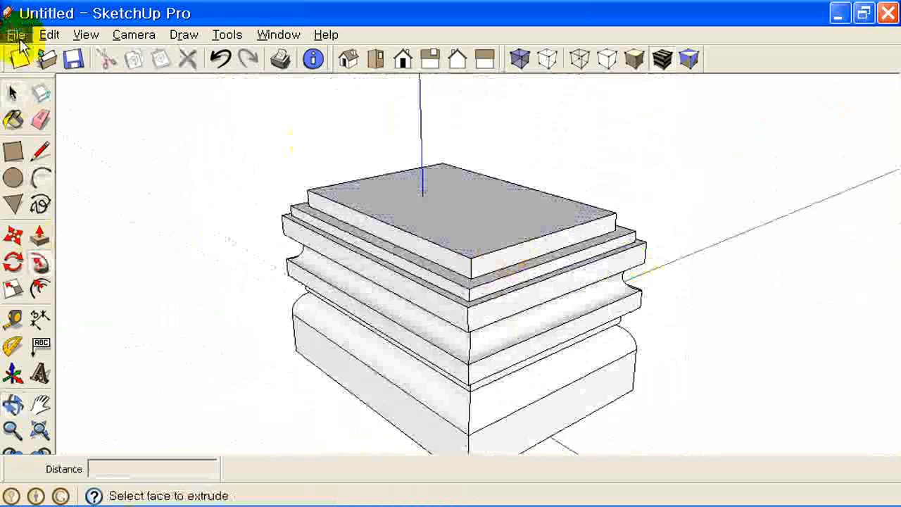
{"action": "left_click", "coordinate": [12, 92]}
{"action": "key", "text": "ctrl+n"}
- Discard the old model and, in Front view, draw stem, step and rising-edge lines from the origin
{"action": "left_click", "coordinate": [453, 286]}
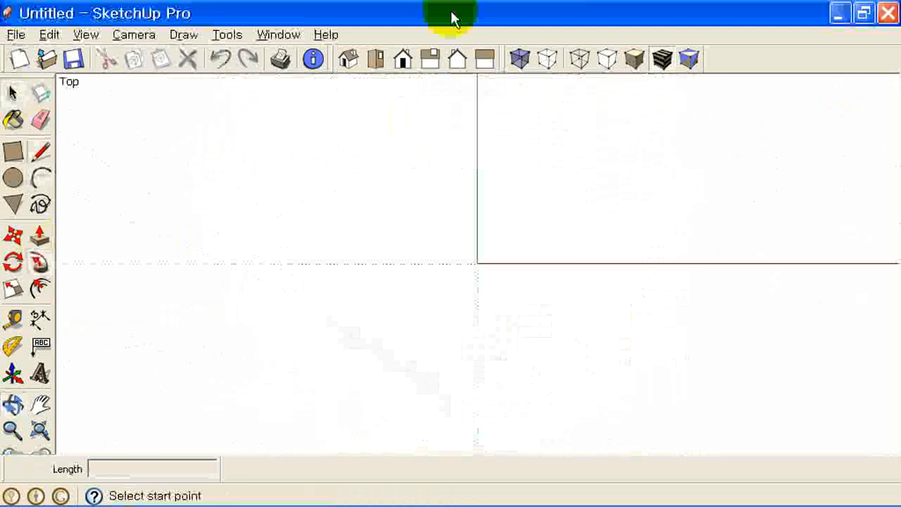
{"action": "left_click", "coordinate": [405, 61]}
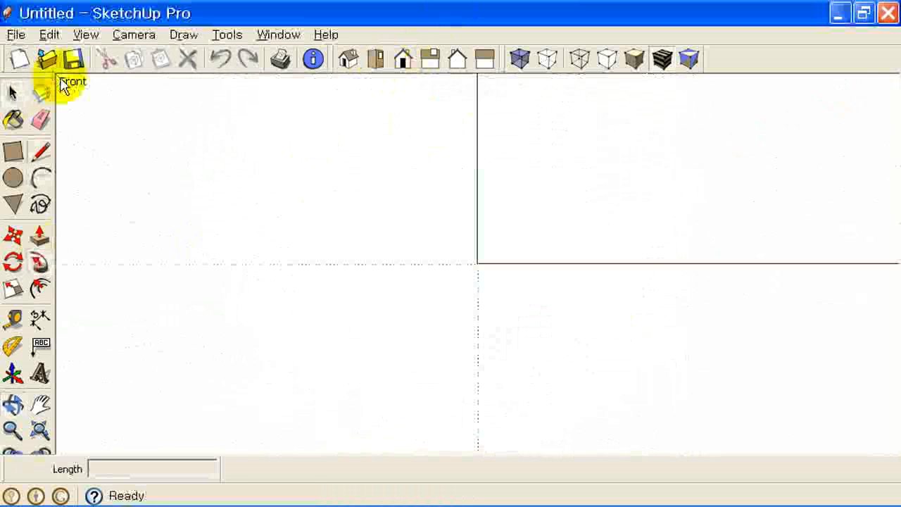
{"action": "key", "text": "l"}
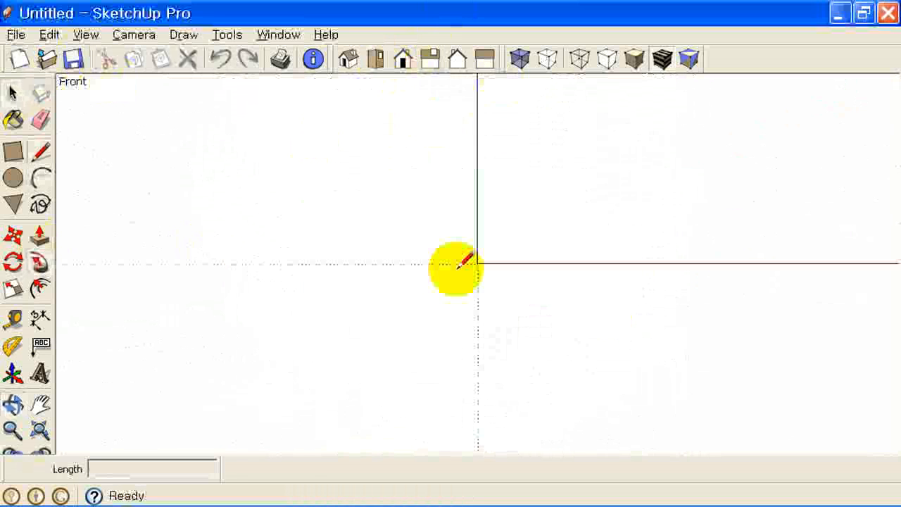
{"action": "middle_click_drag", "start_coordinate": [497, 193], "coordinate": [369, 394]}
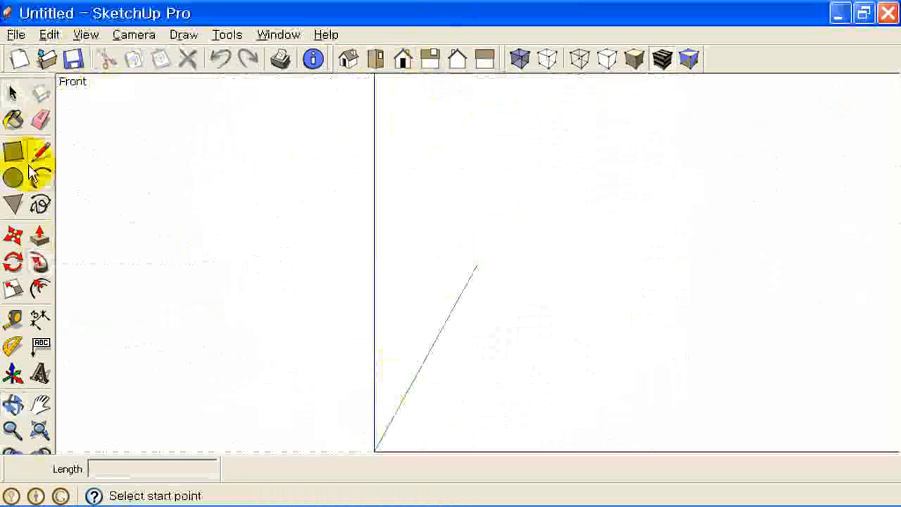
{"action": "left_click_drag", "start_coordinate": [374, 449], "coordinate": [374, 276]}
{"action": "left_click", "coordinate": [493, 275]}
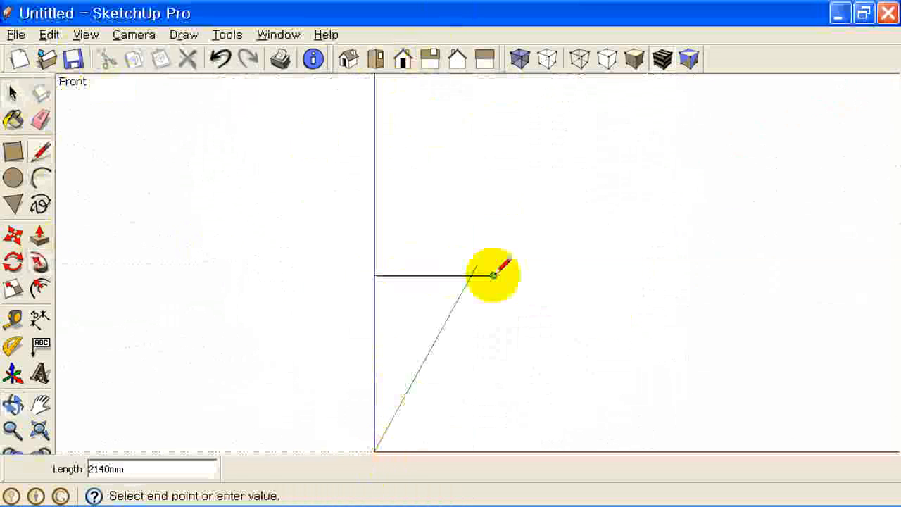
{"action": "left_click", "coordinate": [493, 136]}
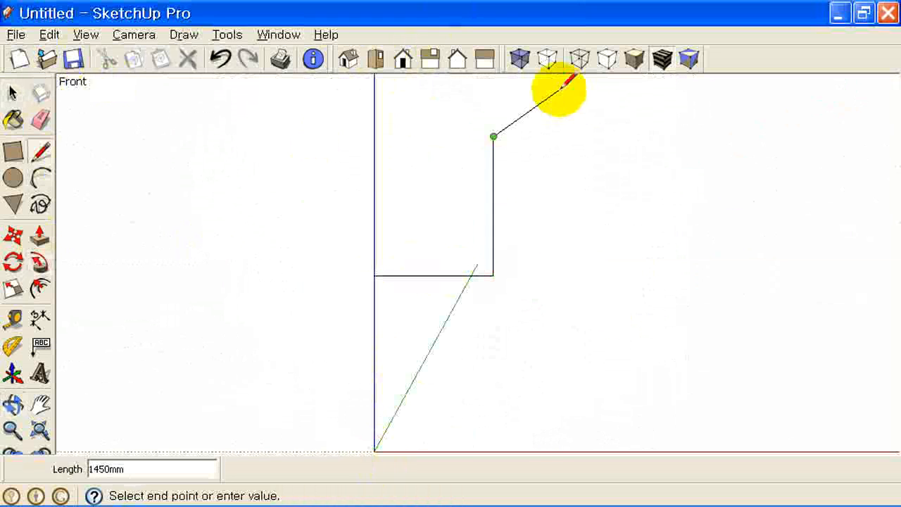
{"action": "key", "text": "Escape"}
- Round both profile corners with arcs and erase the leftover corner lines
{"action": "left_click", "coordinate": [41, 178]}
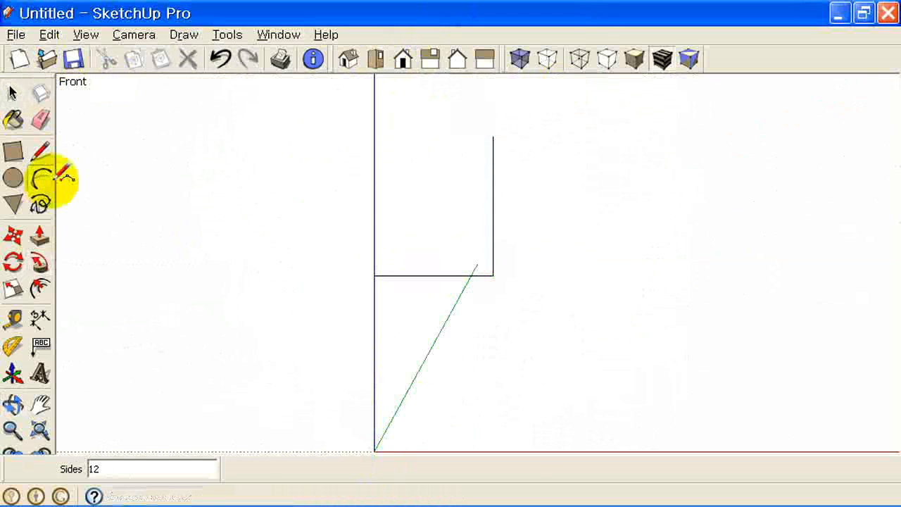
{"action": "left_click", "coordinate": [422, 275]}
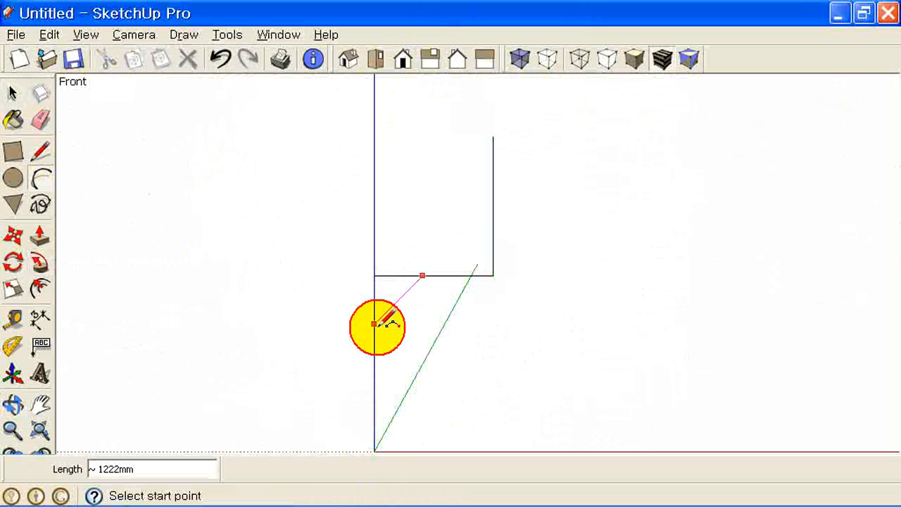
{"action": "left_click", "coordinate": [374, 324]}
{"action": "left_click", "coordinate": [381, 303]}
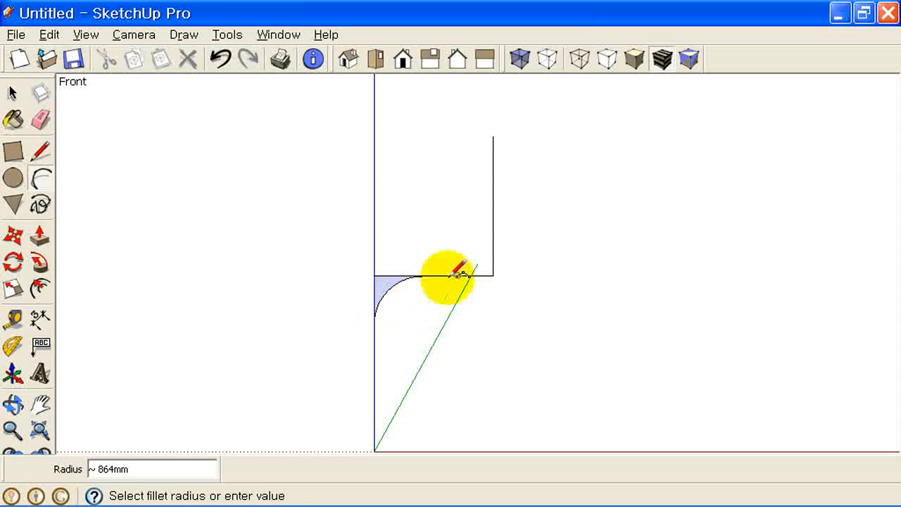
{"action": "left_click", "coordinate": [493, 240]}
{"action": "left_click", "coordinate": [493, 254]}
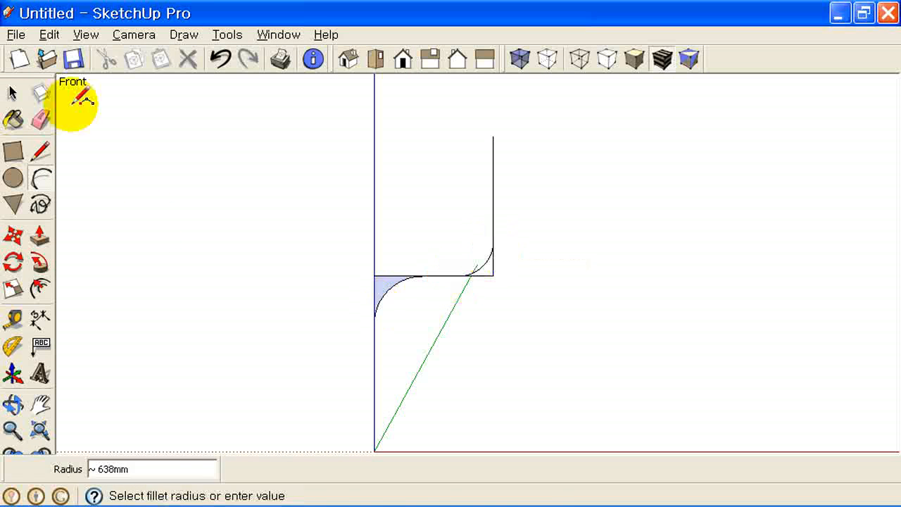
{"action": "left_click", "coordinate": [40, 118]}
{"action": "left_click", "coordinate": [367, 287]}
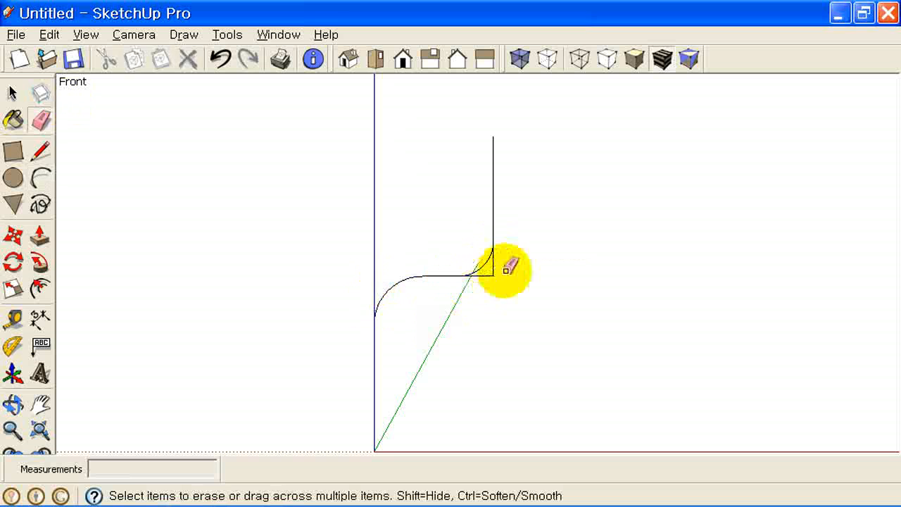
{"action": "left_click", "coordinate": [493, 268]}
{"action": "mouse_move", "coordinate": [527, 272]}
{"action": "middle_mouse_down"}
{"action": "mouse_move", "coordinate": [498, 368]}
{"action": "mouse_move", "coordinate": [402, 388]}
{"action": "mouse_move", "coordinate": [427, 316]}
{"action": "mouse_move", "coordinate": [446, 322]}
{"action": "middle_mouse_up"}
{"action": "middle_click_drag", "start_coordinate": [635, 371], "coordinate": [557, 331]}
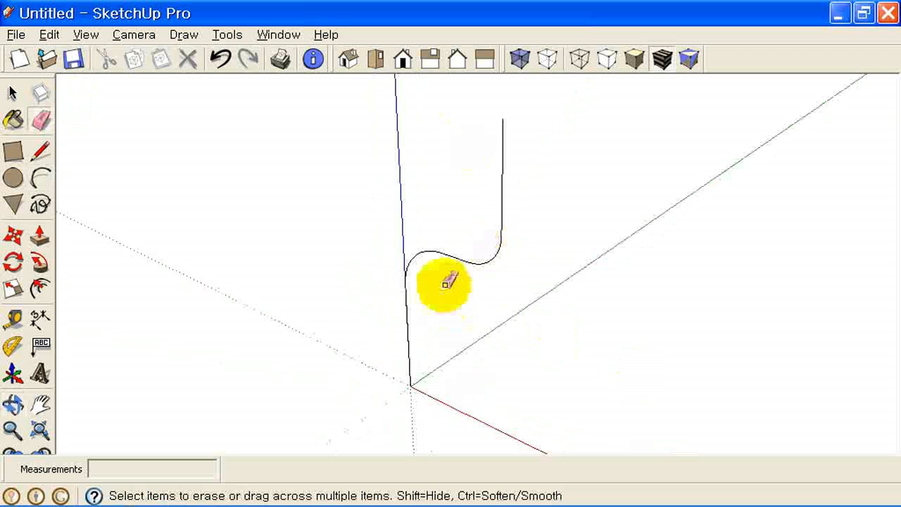
- Select the S-shaped curve as the sweep path
{"action": "left_click", "coordinate": [12, 178]}
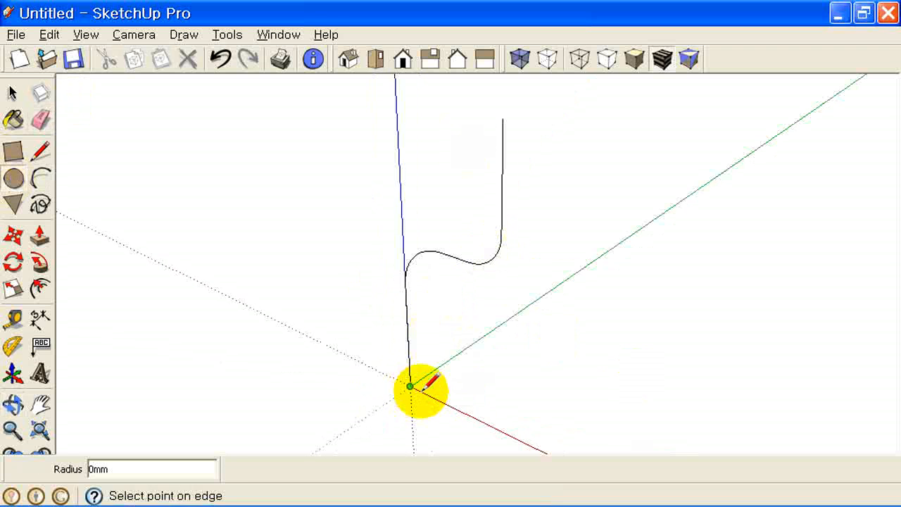
{"action": "middle_click_drag", "start_coordinate": [426, 370], "coordinate": [445, 379]}
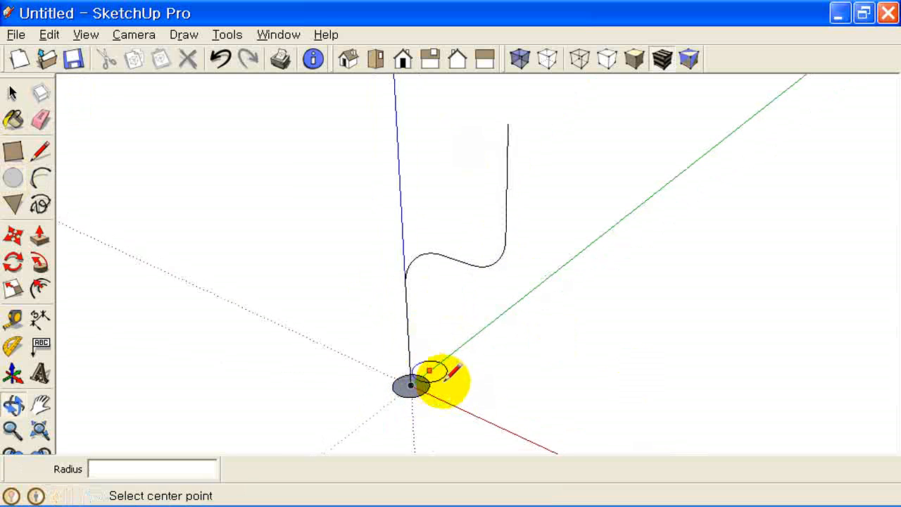
{"action": "scroll", "coordinate": [444, 379], "scroll_direction": "up", "scroll_amount": 3}
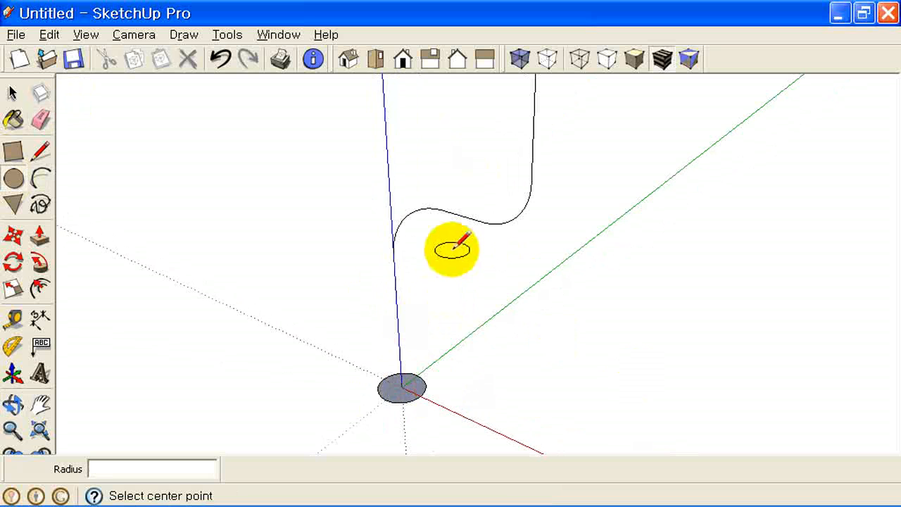
{"action": "left_click", "coordinate": [12, 92]}
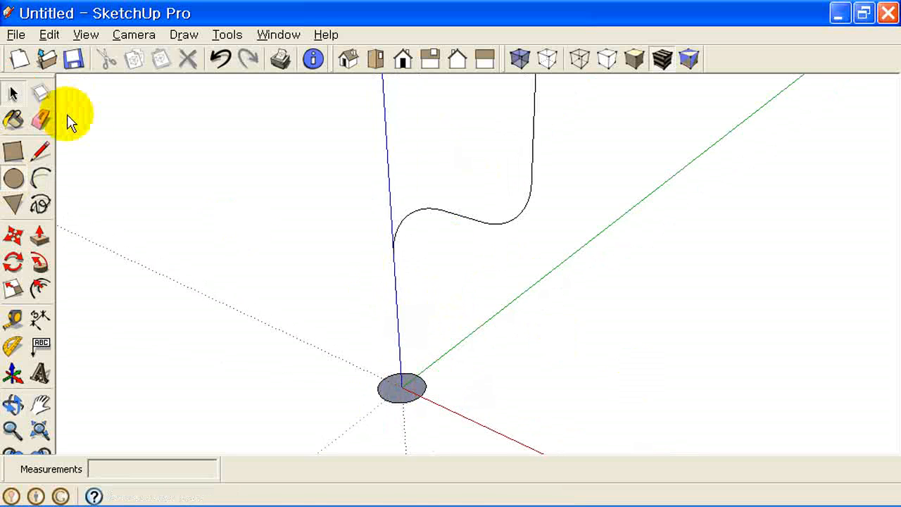
{"action": "middle_click_drag", "start_coordinate": [429, 237], "coordinate": [529, 289]}
{"action": "left_click_drag", "start_coordinate": [448, 171], "coordinate": [451, 169]}
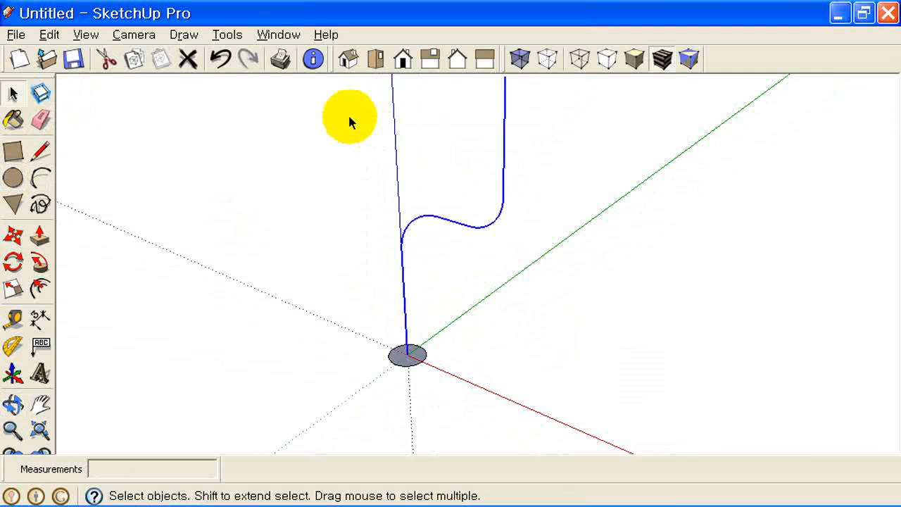
{"action": "middle_click_drag", "start_coordinate": [443, 270], "coordinate": [440, 293]}
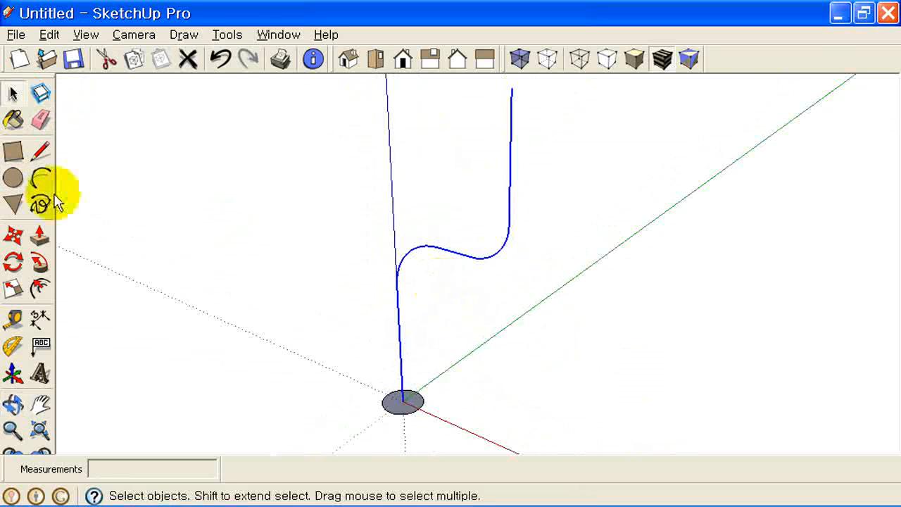
- Follow Me the small circle face along the curve into a pipe, then view from Top
{"action": "left_click", "coordinate": [40, 261]}
{"action": "left_click", "coordinate": [413, 407]}
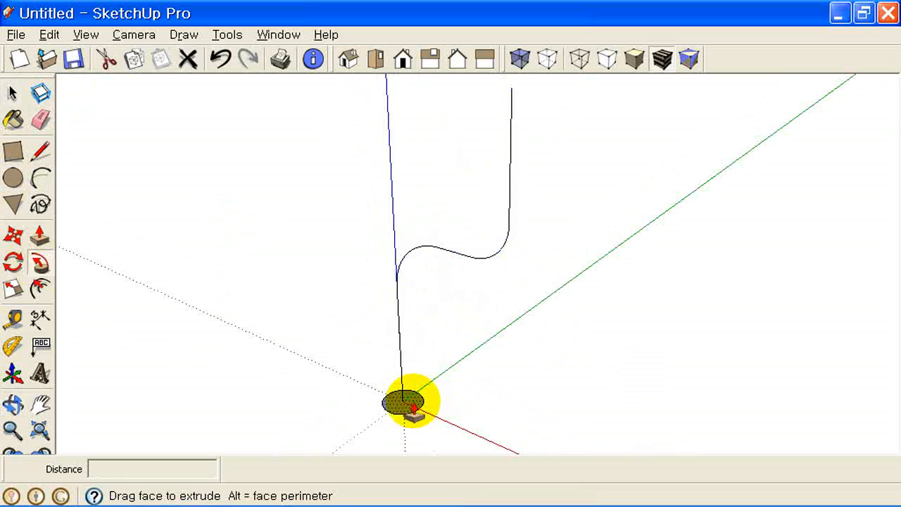
{"action": "left_click", "coordinate": [421, 407]}
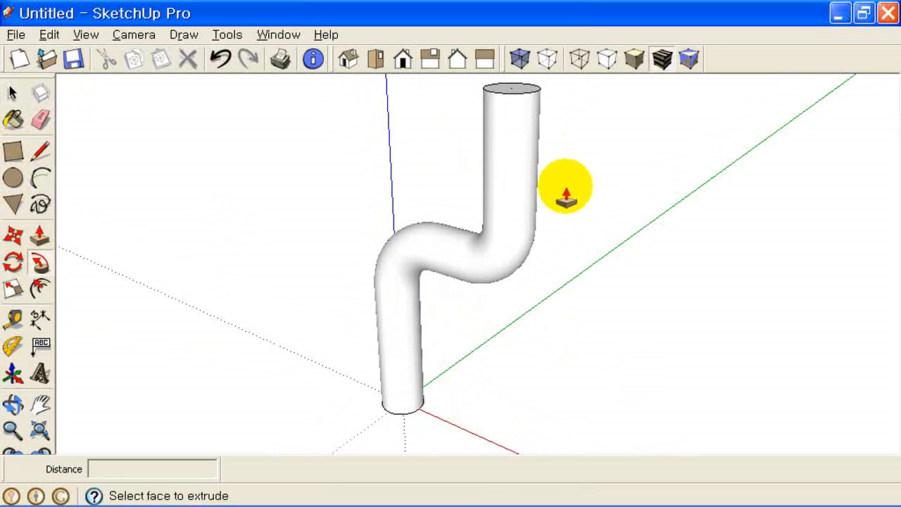
{"action": "scroll", "coordinate": [567, 197], "scroll_direction": "down", "scroll_amount": 2}
{"action": "middle_click_drag", "start_coordinate": [569, 195], "coordinate": [509, 257]}
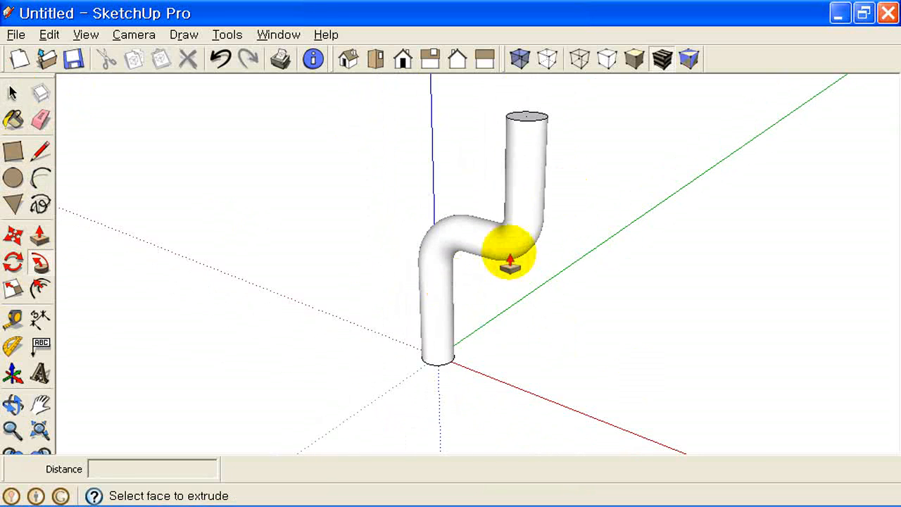
{"action": "middle_click_drag", "start_coordinate": [455, 288], "coordinate": [507, 315], "text": "shift"}
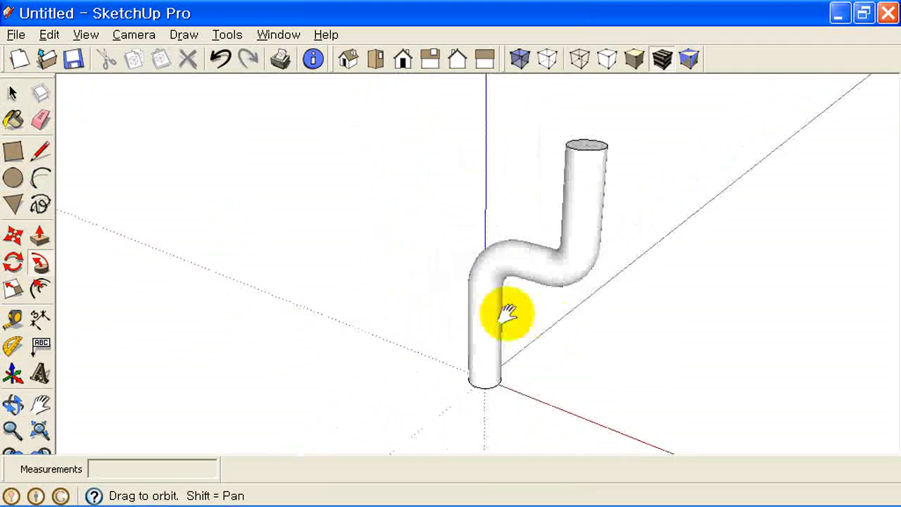
{"action": "left_click", "coordinate": [376, 58]}
{"action": "middle_click_drag", "start_coordinate": [427, 250], "coordinate": [563, 314]}
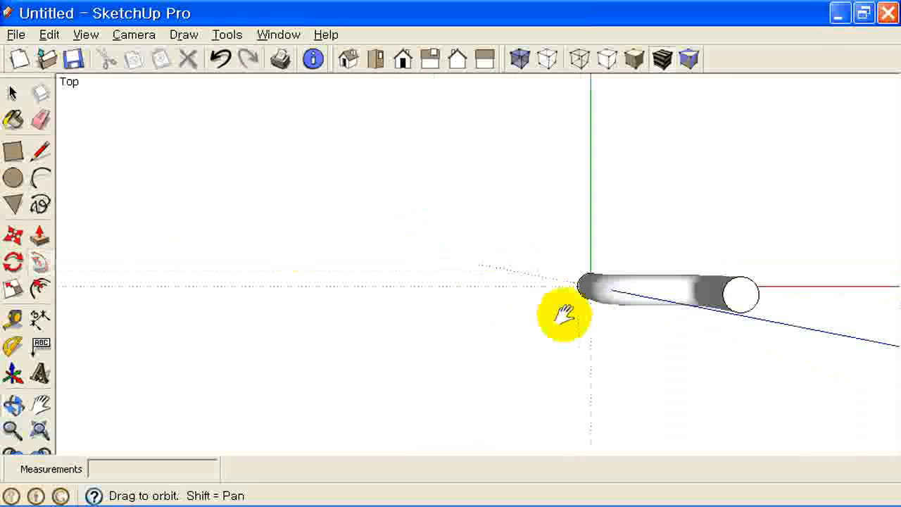
- Draw a three-leg zigzag line path left of the pipe and view it in Iso
{"action": "left_click", "coordinate": [329, 419]}
{"action": "left_click", "coordinate": [330, 312]}
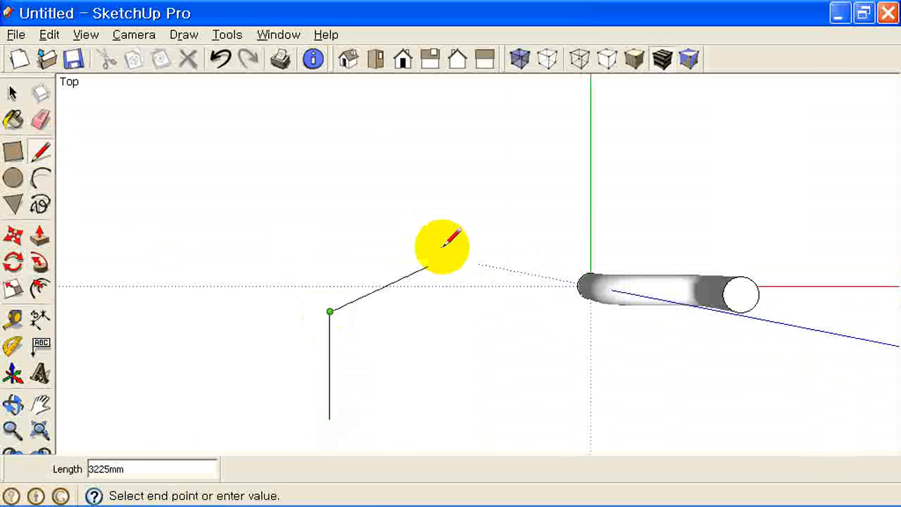
{"action": "left_click", "coordinate": [442, 247]}
{"action": "left_click", "coordinate": [442, 135]}
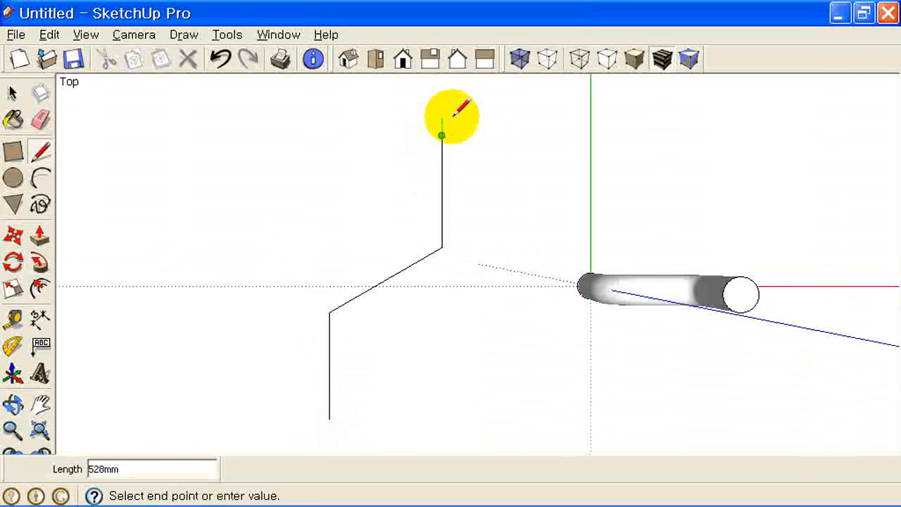
{"action": "key", "text": "Escape"}
{"action": "left_click", "coordinate": [347, 58]}
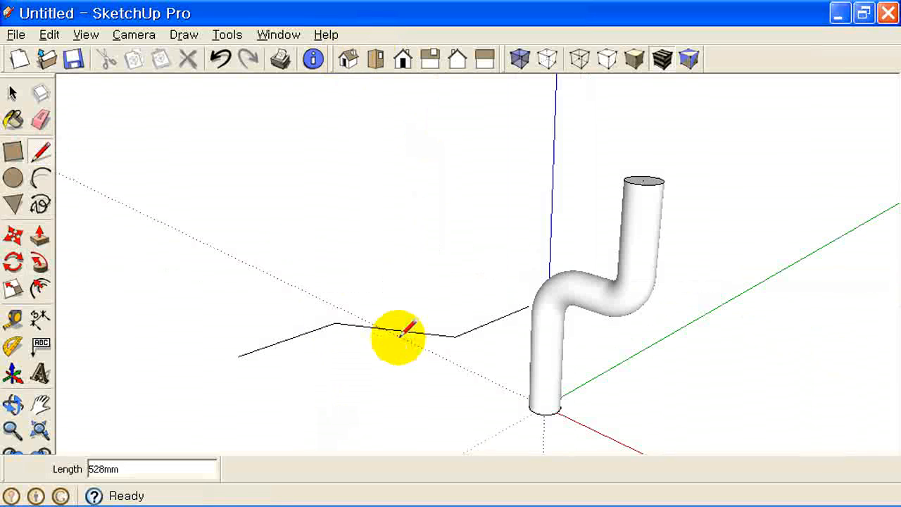
{"action": "mouse_move", "coordinate": [395, 338]}
{"action": "middle_mouse_down"}
{"action": "mouse_move", "coordinate": [407, 348]}
{"action": "mouse_move", "coordinate": [428, 343]}
{"action": "mouse_move", "coordinate": [489, 296]}
{"action": "mouse_move", "coordinate": [492, 268]}
{"action": "middle_mouse_up"}
{"action": "scroll", "coordinate": [413, 340], "scroll_direction": "down", "scroll_amount": 1}
{"action": "scroll", "coordinate": [422, 215], "scroll_direction": "up", "scroll_amount": 3}
{"action": "scroll", "coordinate": [491, 309], "scroll_direction": "up", "scroll_amount": 2}
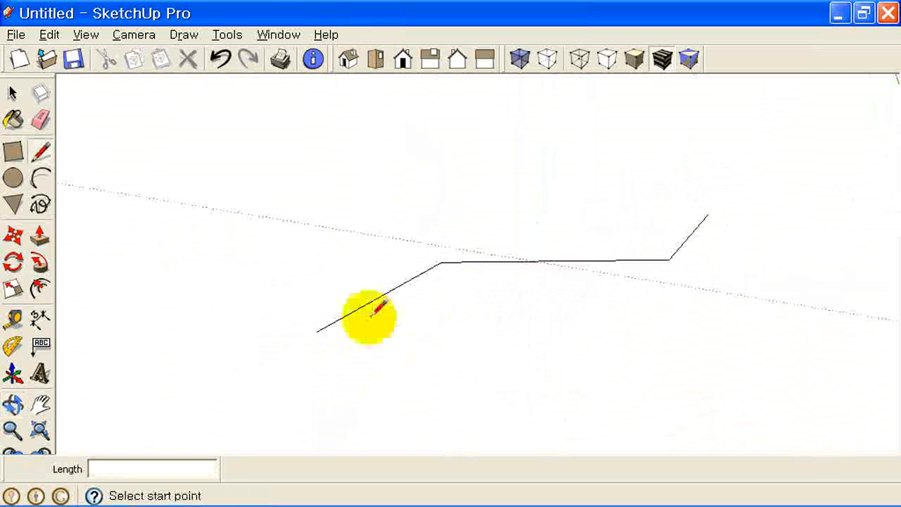
{"action": "mouse_move", "coordinate": [383, 343]}
{"action": "middle_mouse_down"}
{"action": "mouse_move", "coordinate": [425, 350]}
{"action": "mouse_move", "coordinate": [490, 335]}
{"action": "mouse_move", "coordinate": [458, 273]}
{"action": "middle_mouse_up"}
- Draw a six-sided polygon centred on the path's end point
{"action": "left_click", "coordinate": [20, 180]}
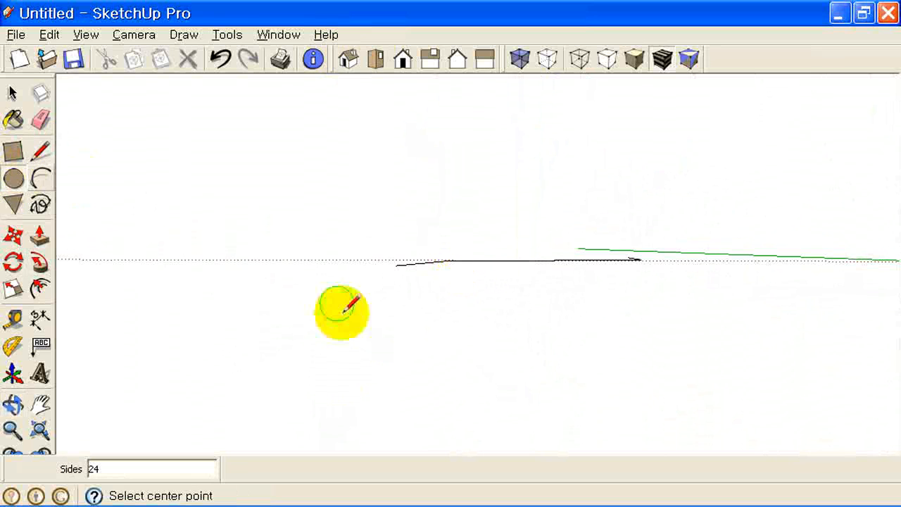
{"action": "left_click", "coordinate": [11, 203]}
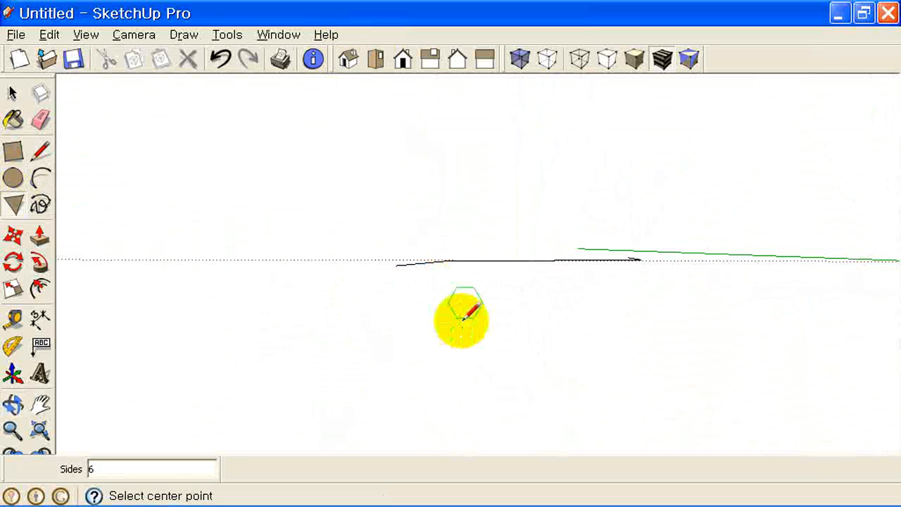
{"action": "left_click", "coordinate": [395, 265]}
{"action": "left_click", "coordinate": [398, 236]}
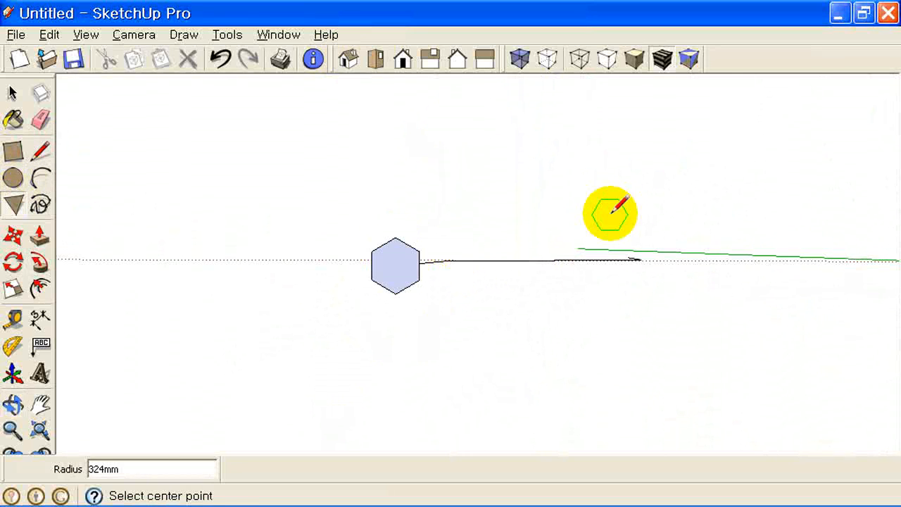
{"action": "middle_click_drag", "start_coordinate": [610, 212], "coordinate": [567, 372]}
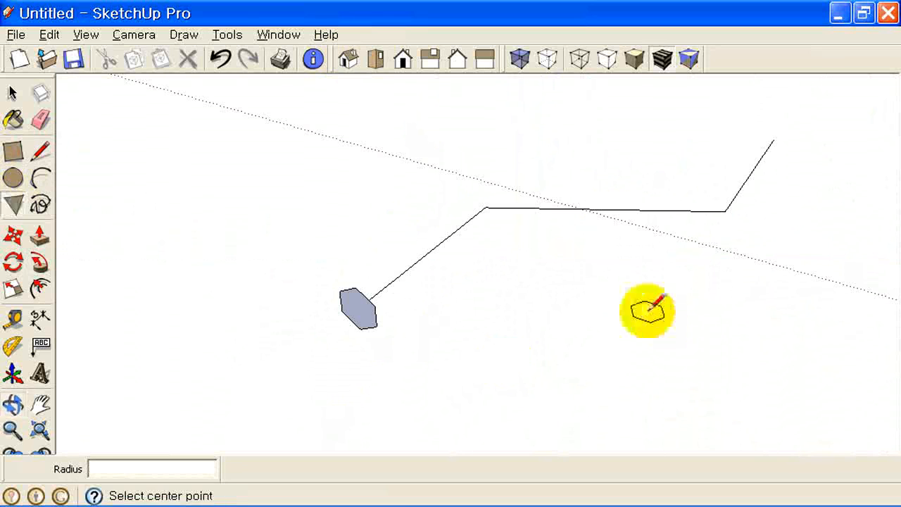
- Select the path, Follow Me the hexagon into a bar, then start a new model without saving
{"action": "left_click", "coordinate": [13, 92]}
{"action": "left_click_drag", "start_coordinate": [757, 284], "coordinate": [464, 131]}
{"action": "left_click", "coordinate": [39, 263]}
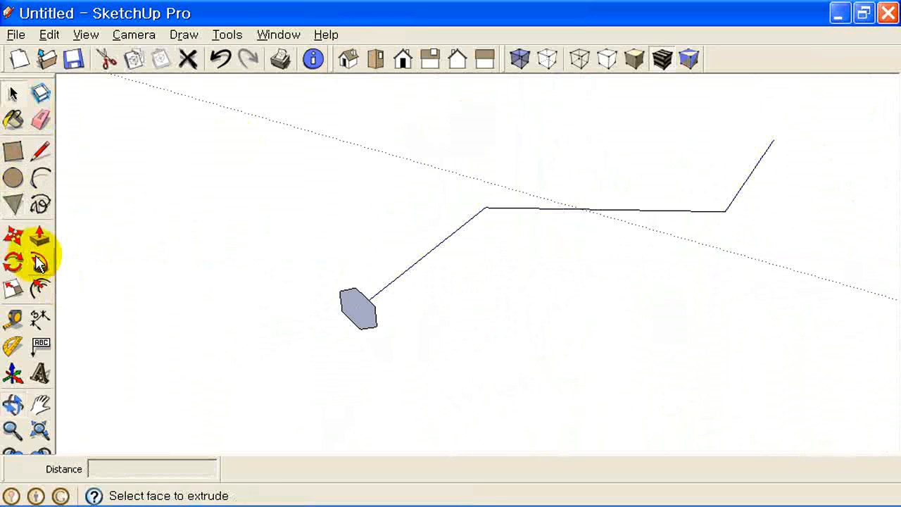
{"action": "left_click", "coordinate": [355, 308]}
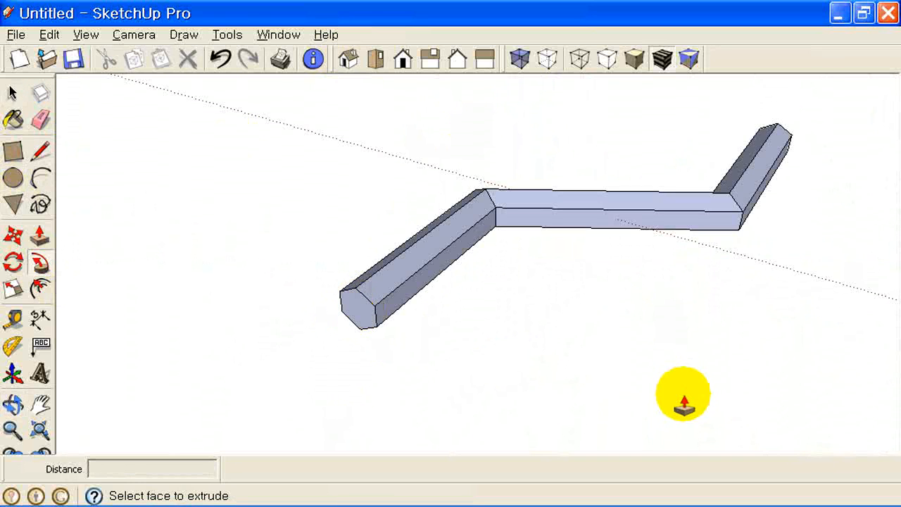
{"action": "left_click", "coordinate": [28, 63]}
{"action": "left_click", "coordinate": [462, 294]}
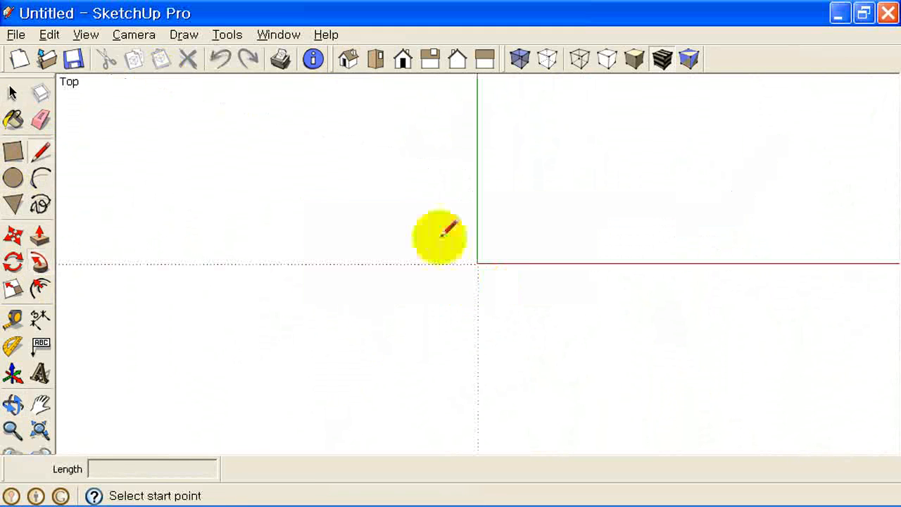
- In Front view, draw an upright circle centred on the origin
{"action": "left_click", "coordinate": [404, 63]}
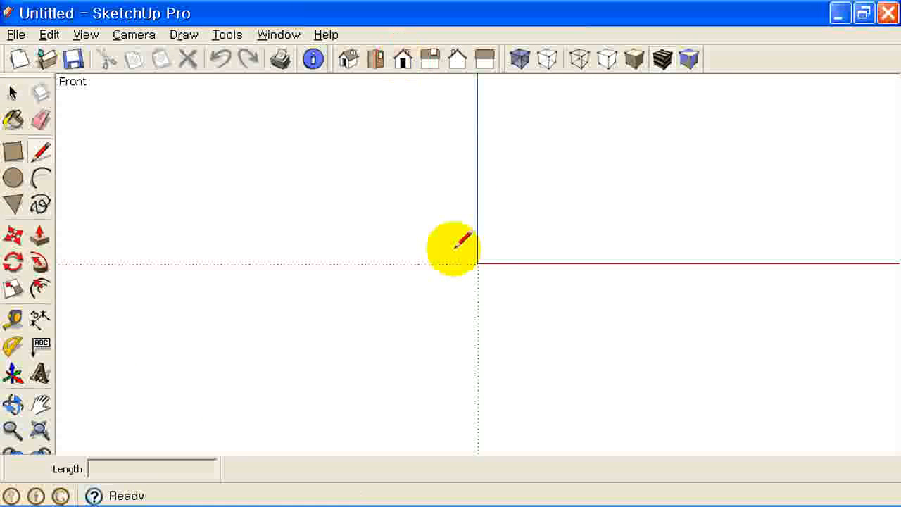
{"action": "middle_click_drag", "start_coordinate": [463, 241], "coordinate": [457, 350]}
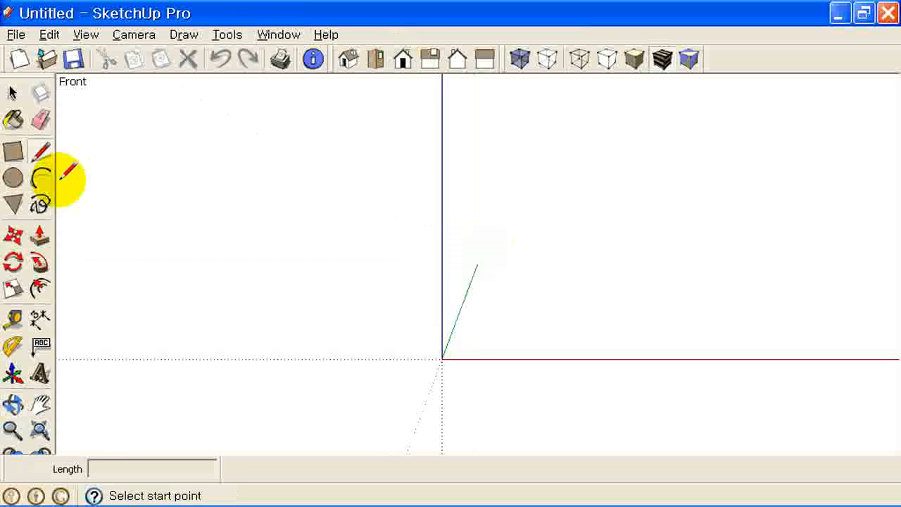
{"action": "left_click", "coordinate": [13, 178]}
{"action": "middle_click_drag", "start_coordinate": [447, 276], "coordinate": [483, 207]}
{"action": "left_click", "coordinate": [474, 273]}
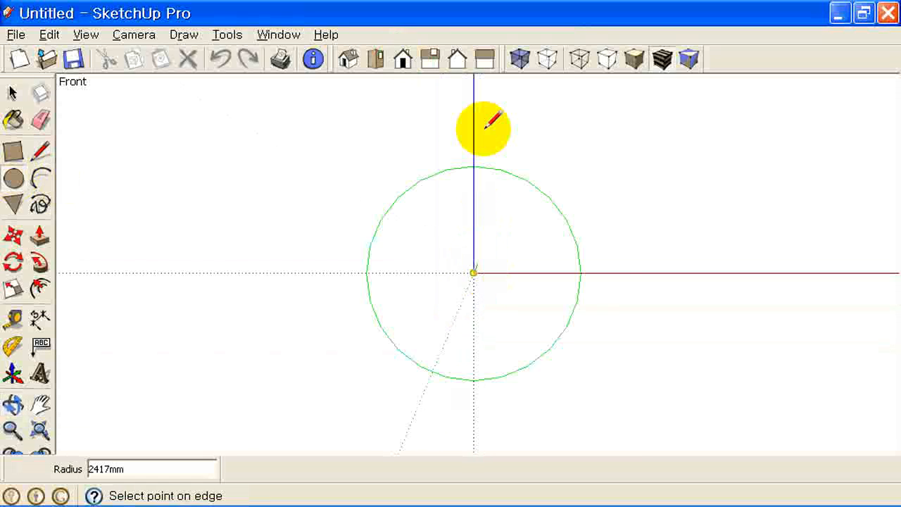
{"action": "left_click", "coordinate": [474, 133]}
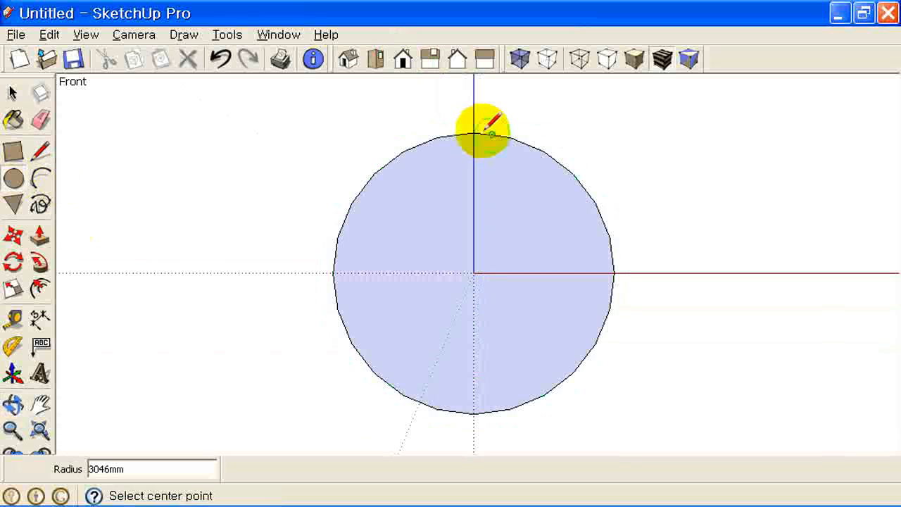
- Split the circle with a vertical line through its centre and erase the left arc
{"action": "left_click", "coordinate": [40, 154]}
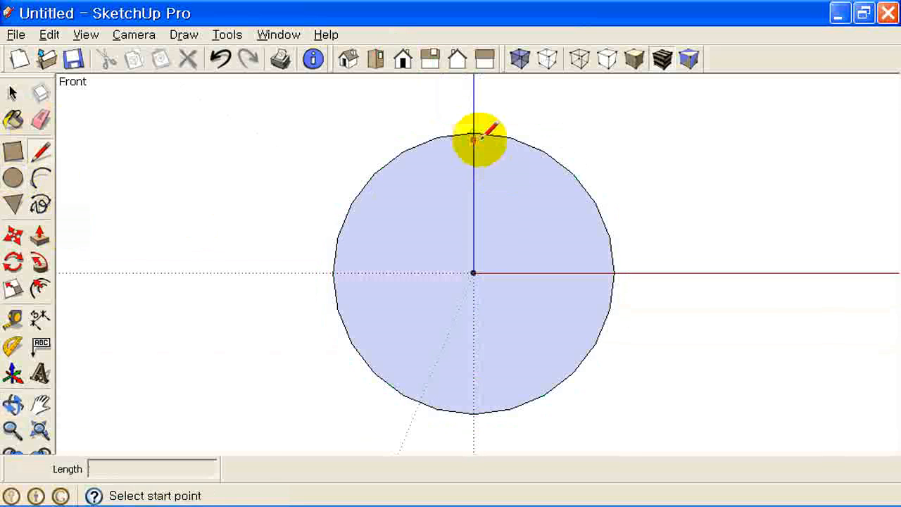
{"action": "left_click", "coordinate": [474, 131]}
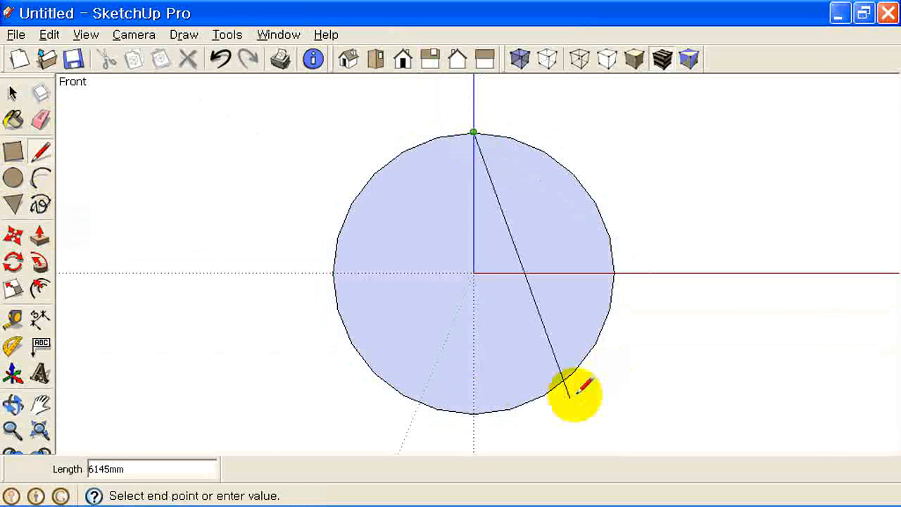
{"action": "left_click", "coordinate": [474, 413]}
{"action": "left_click", "coordinate": [40, 120]}
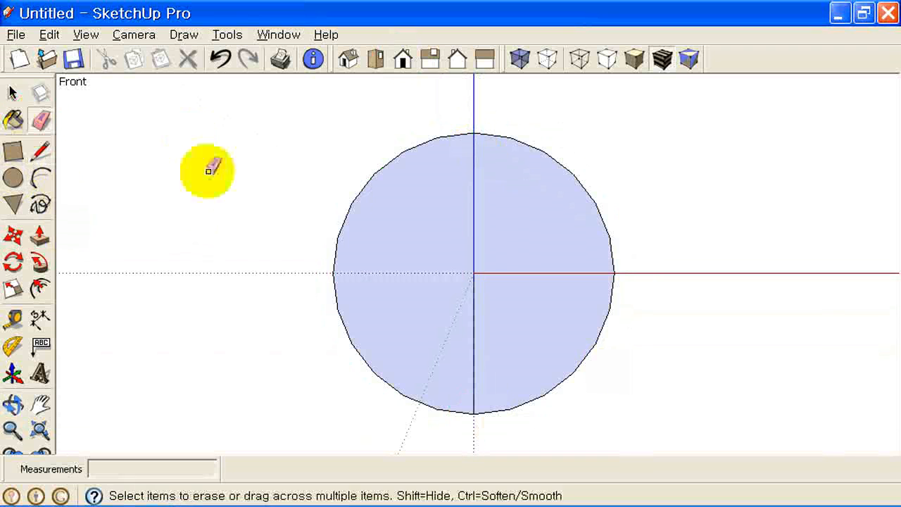
{"action": "left_click", "coordinate": [356, 201]}
{"action": "mouse_move", "coordinate": [569, 275]}
{"action": "middle_mouse_down"}
{"action": "mouse_move", "coordinate": [576, 354]}
{"action": "mouse_move", "coordinate": [475, 394]}
{"action": "mouse_move", "coordinate": [486, 380]}
{"action": "middle_mouse_up"}
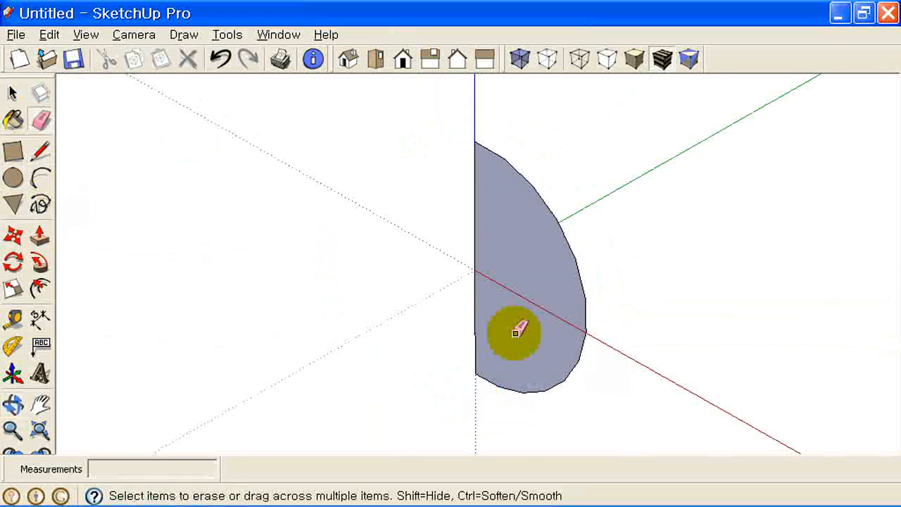
{"action": "mouse_move", "coordinate": [516, 332]}
{"action": "middle_mouse_down"}
{"action": "mouse_move", "coordinate": [513, 271]}
{"action": "mouse_move", "coordinate": [446, 110]}
{"action": "middle_mouse_up"}
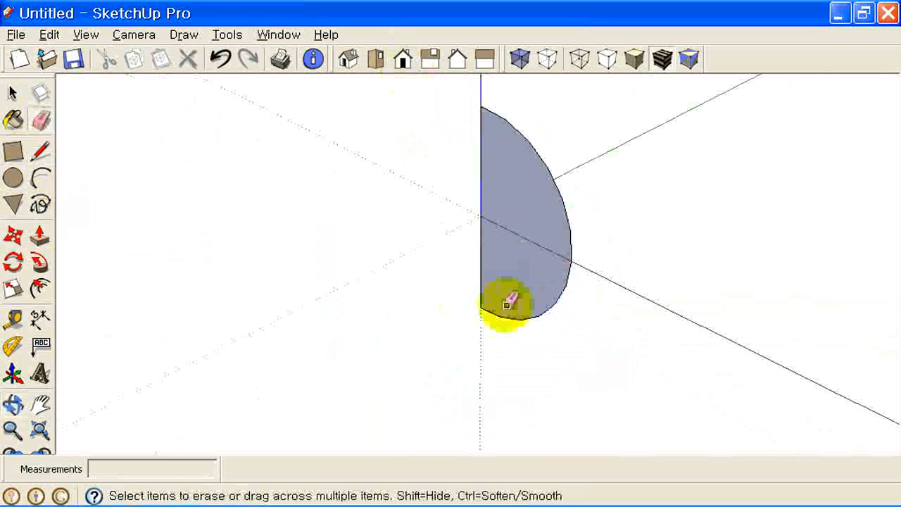
{"action": "scroll", "coordinate": [408, 300], "scroll_direction": "up", "scroll_amount": 2}
- Draw a horizontal circle centred at the half-disc's bottom point
{"action": "left_click", "coordinate": [13, 177]}
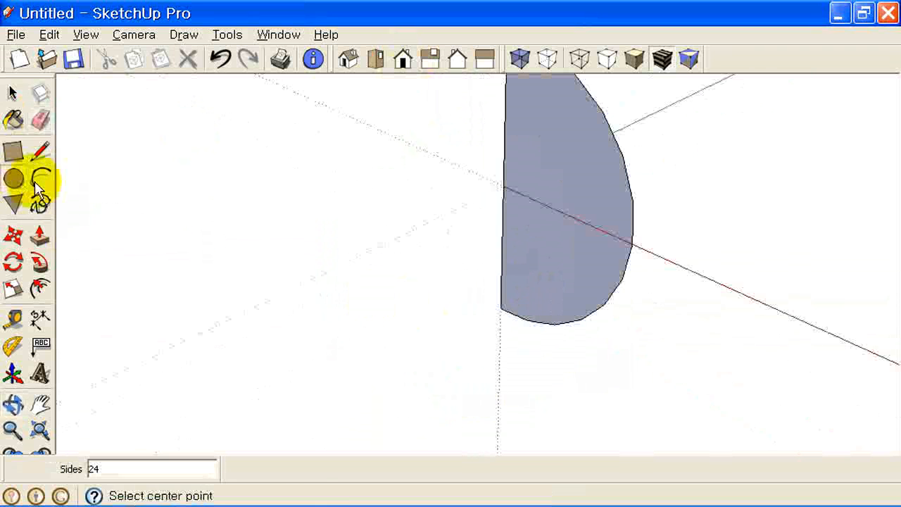
{"action": "left_click", "coordinate": [499, 308]}
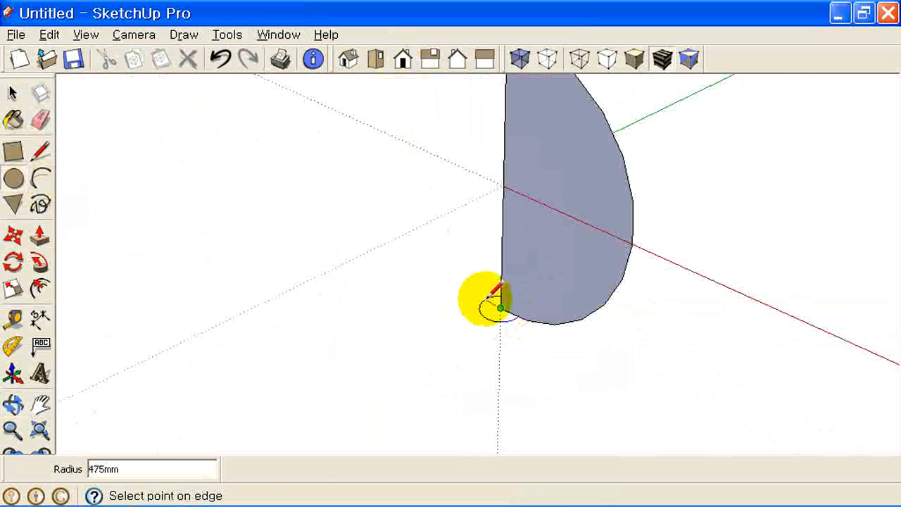
{"action": "middle_click_drag", "start_coordinate": [483, 291], "coordinate": [569, 294]}
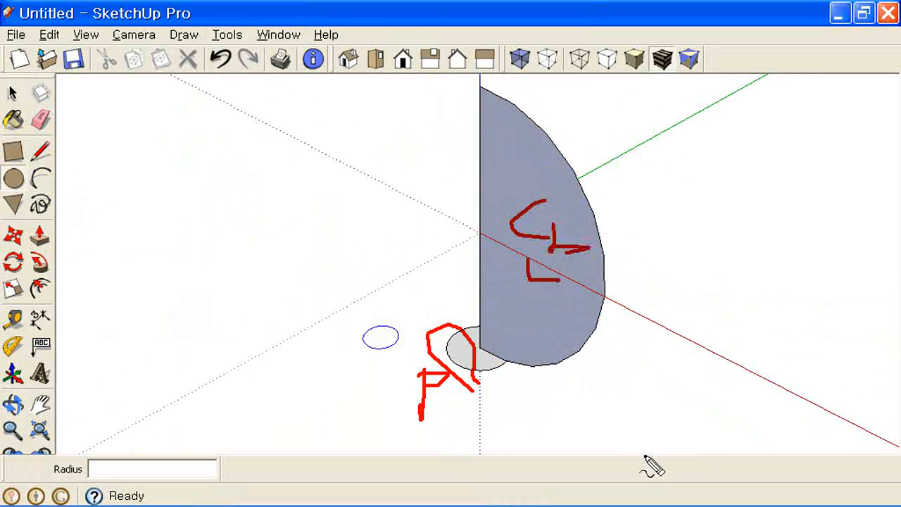
- Select the circle's face and use Follow Me on the half-disc to sweep a sphere
{"action": "key", "text": "Escape"}
{"action": "left_click", "coordinate": [12, 92]}
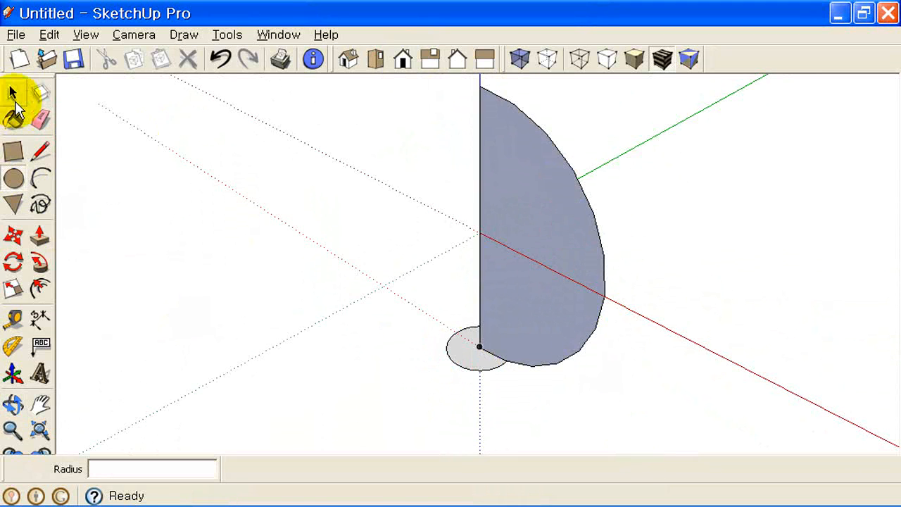
{"action": "scroll", "coordinate": [491, 367], "scroll_direction": "up", "scroll_amount": 2}
{"action": "scroll", "coordinate": [491, 368], "scroll_direction": "up", "scroll_amount": 1}
{"action": "left_click", "coordinate": [465, 345]}
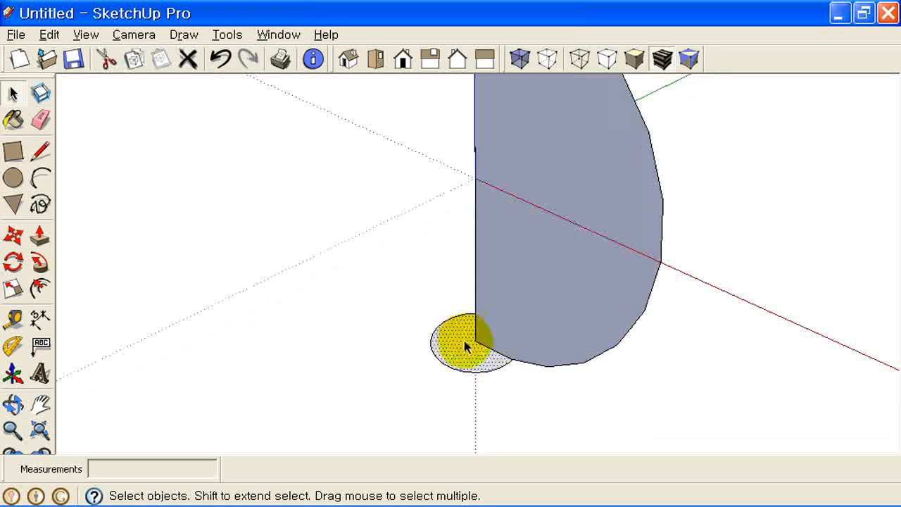
{"action": "left_click", "coordinate": [40, 262]}
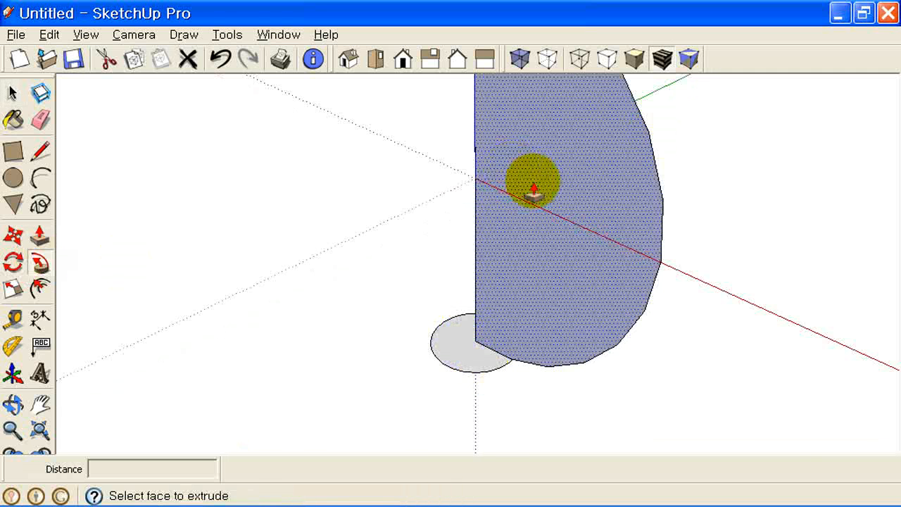
{"action": "left_click_drag", "start_coordinate": [533, 188], "coordinate": [542, 280]}
{"action": "scroll", "coordinate": [532, 299], "scroll_direction": "down", "scroll_amount": 9}
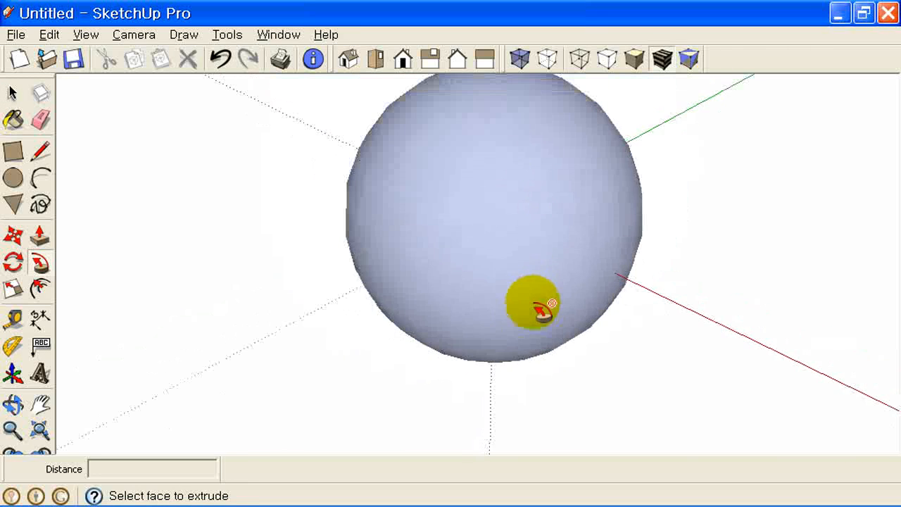
{"action": "middle_click_drag", "start_coordinate": [484, 312], "coordinate": [602, 290]}
{"action": "scroll", "coordinate": [532, 189], "scroll_direction": "up", "scroll_amount": 1}
{"action": "scroll", "coordinate": [520, 230], "scroll_direction": "up", "scroll_amount": 2}
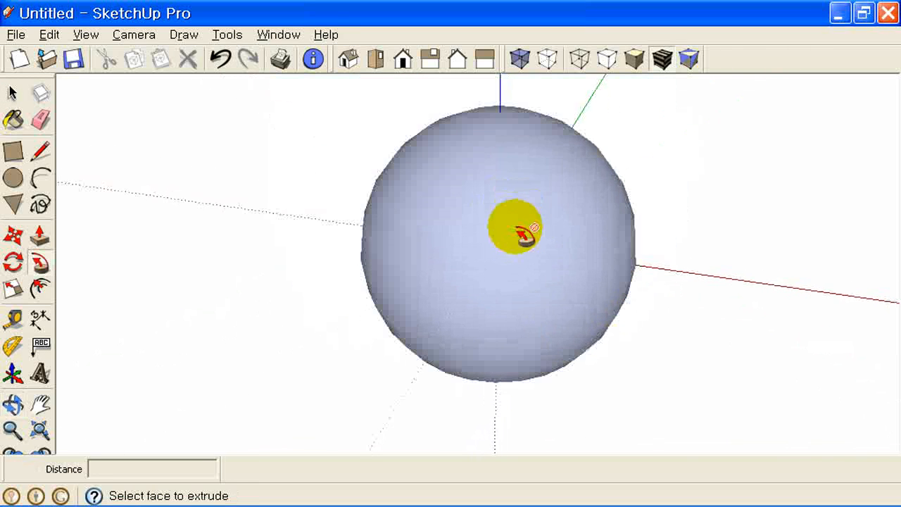
{"action": "mouse_move", "coordinate": [580, 259]}
{"action": "middle_mouse_down"}
{"action": "mouse_move", "coordinate": [582, 195]}
{"action": "mouse_move", "coordinate": [566, 251]}
{"action": "middle_mouse_up"}
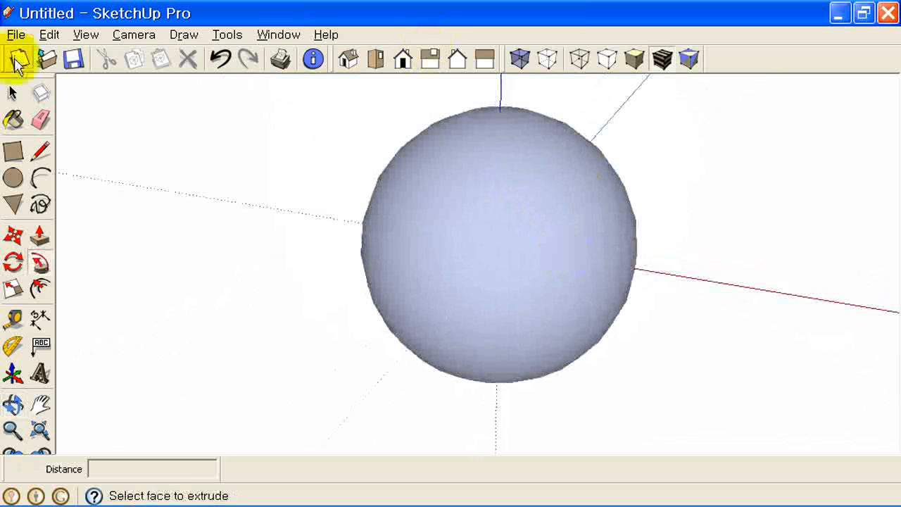
- Start a new model without saving the sphere and look at it from the Front view
{"action": "left_click", "coordinate": [19, 62]}
{"action": "left_click", "coordinate": [463, 287]}
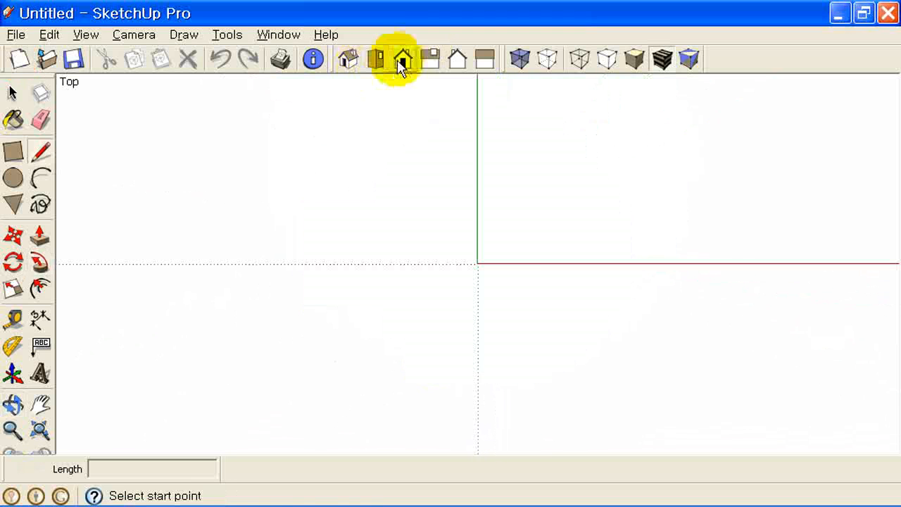
{"action": "left_click", "coordinate": [406, 61]}
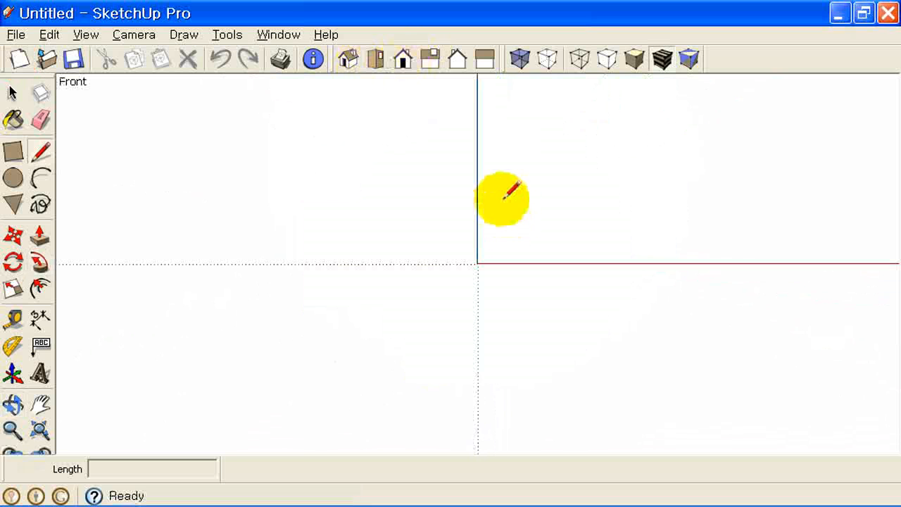
{"action": "middle_click_drag", "start_coordinate": [497, 207], "coordinate": [483, 332]}
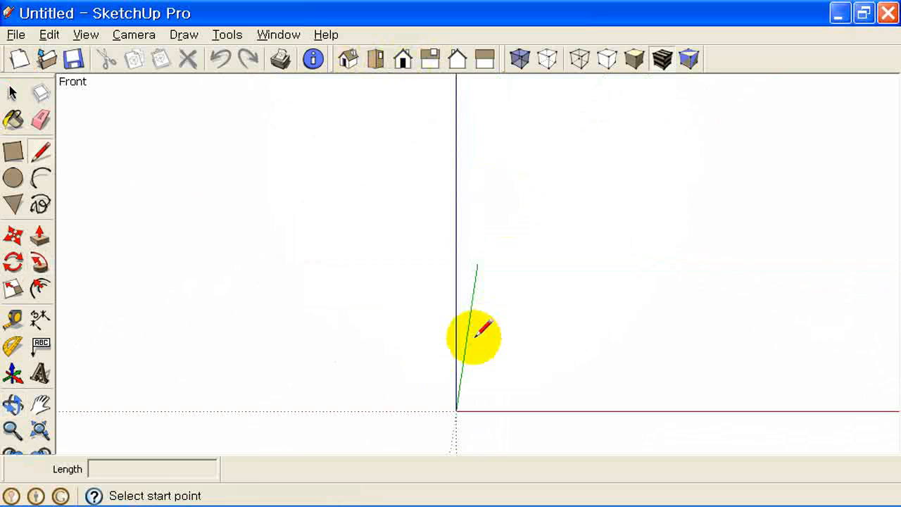
- Draw a short flat base edge and a tall curved bowl arc rising from it
{"action": "left_click", "coordinate": [457, 410]}
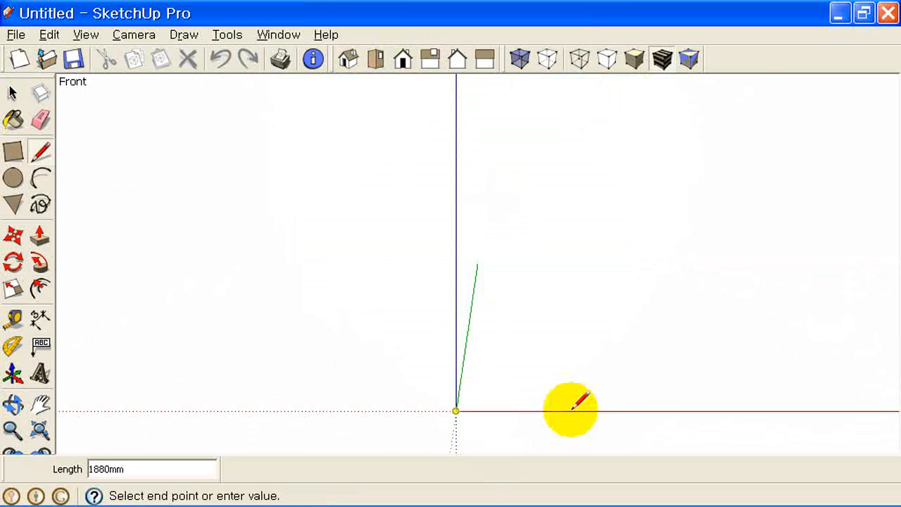
{"action": "left_click", "coordinate": [475, 392]}
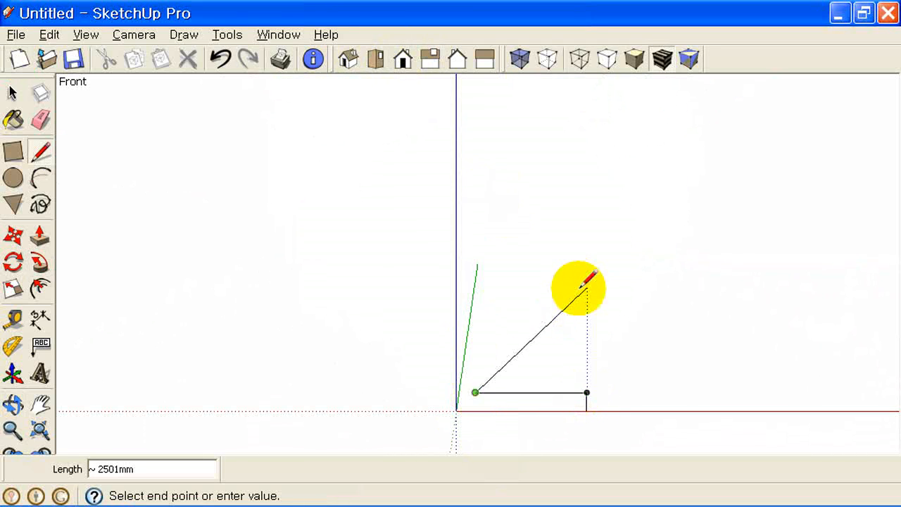
{"action": "key", "text": "Escape"}
{"action": "left_click", "coordinate": [40, 179]}
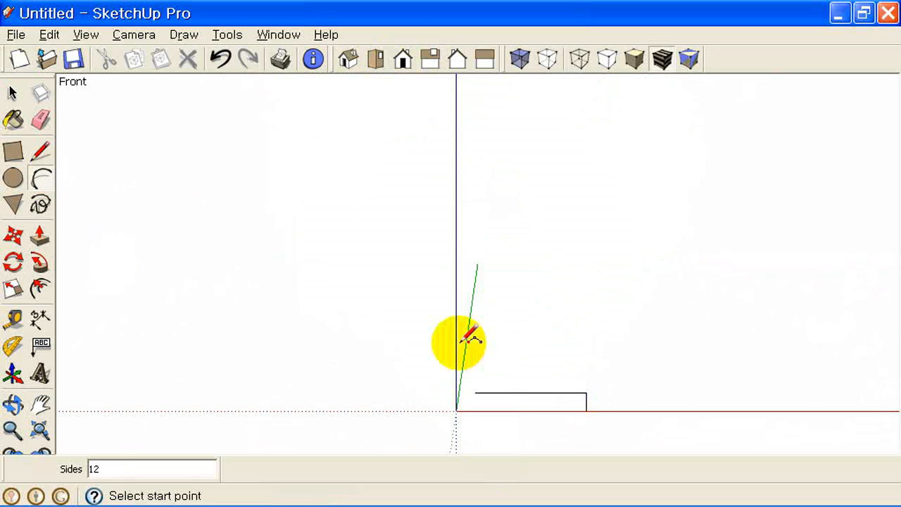
{"action": "left_click", "coordinate": [475, 392]}
{"action": "left_click", "coordinate": [588, 134]}
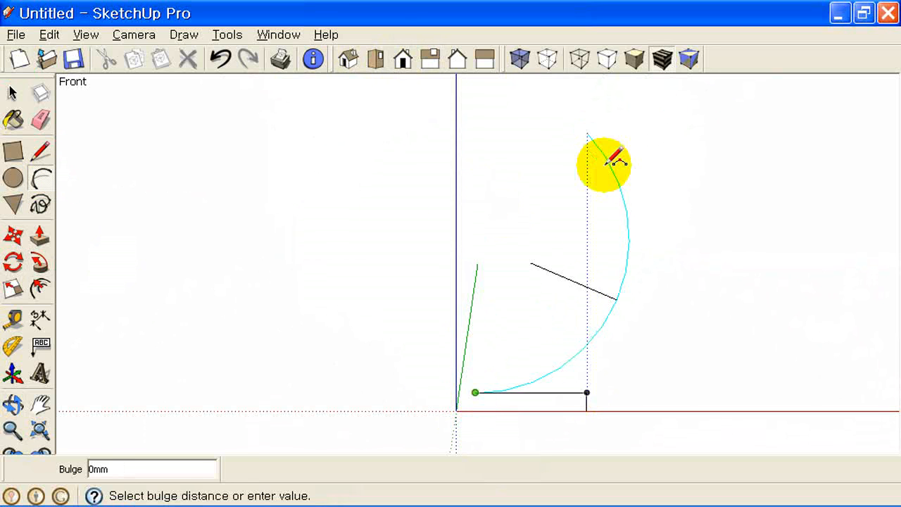
{"action": "left_click", "coordinate": [605, 234]}
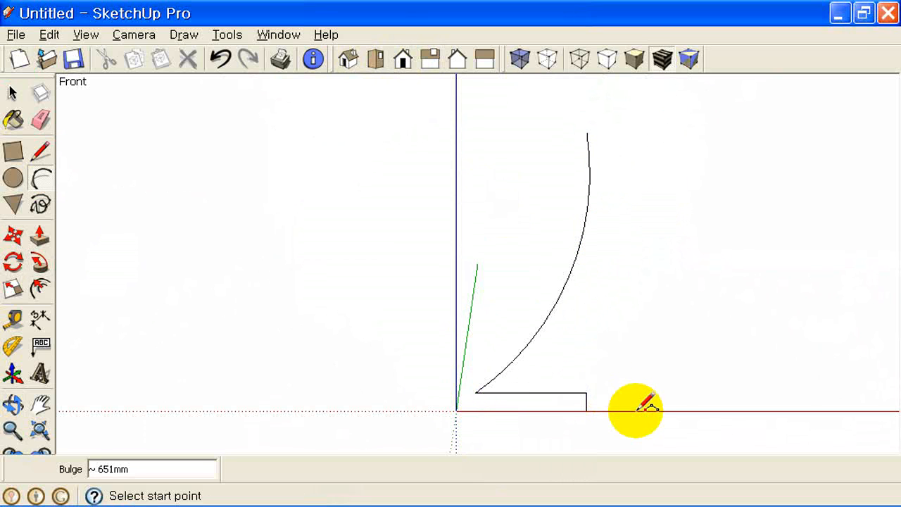
{"action": "scroll", "coordinate": [636, 410], "scroll_direction": "up", "scroll_amount": 1}
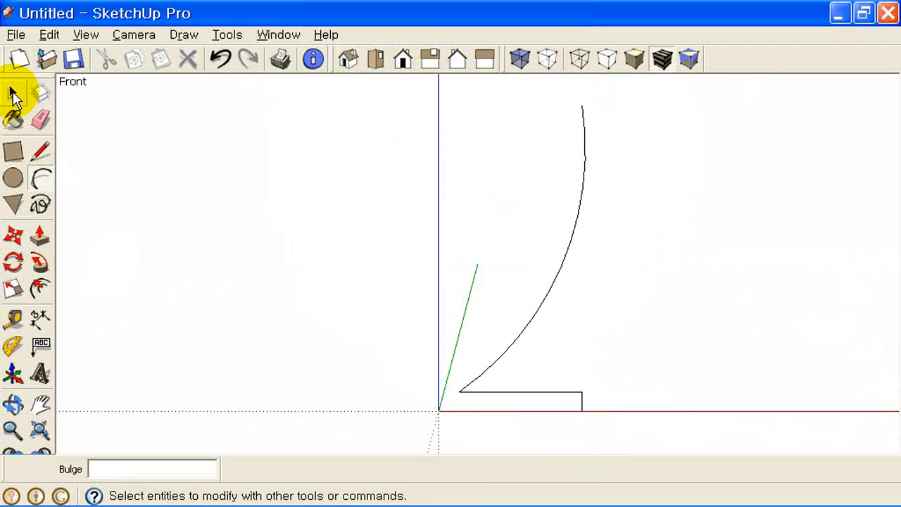
{"action": "left_click", "coordinate": [12, 97]}
- Round the base's right corner with a small arc
{"action": "left_click", "coordinate": [13, 178]}
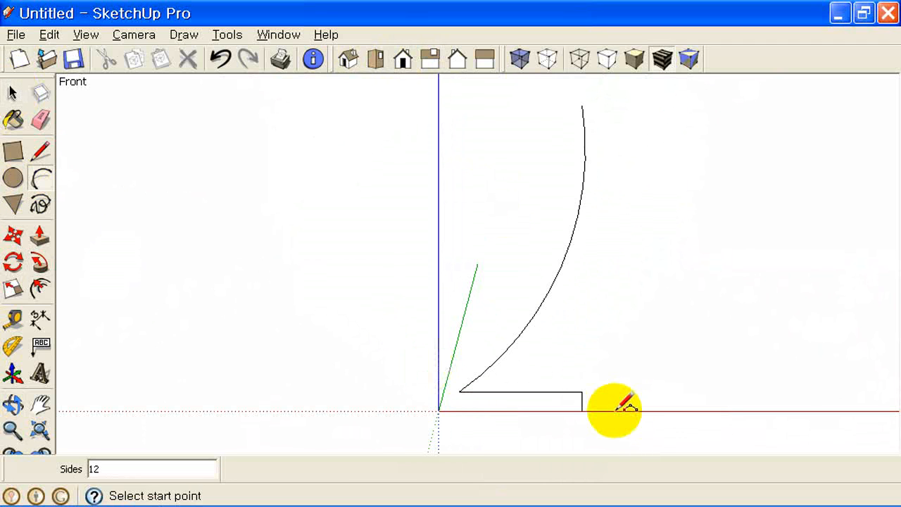
{"action": "scroll", "coordinate": [620, 409], "scroll_direction": "up", "scroll_amount": 2}
{"action": "scroll", "coordinate": [626, 406], "scroll_direction": "up", "scroll_amount": 1}
{"action": "left_click", "coordinate": [500, 376]}
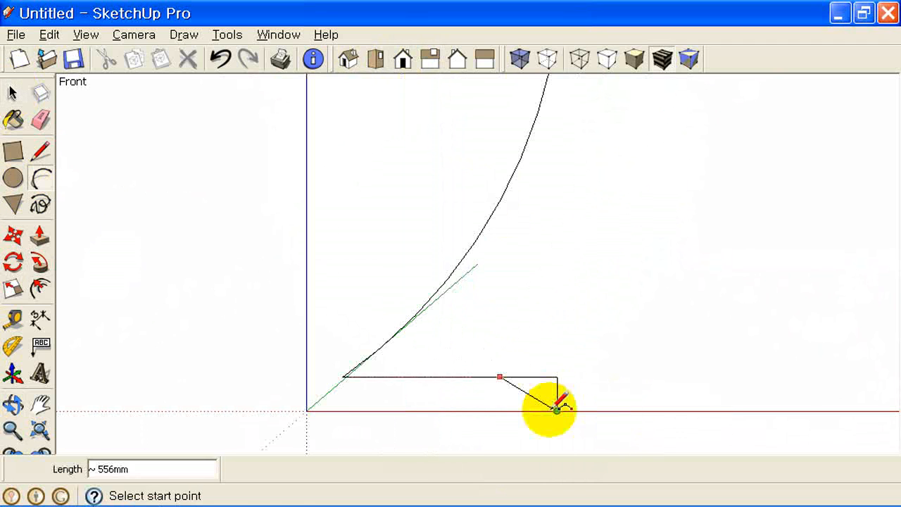
{"action": "left_click", "coordinate": [557, 409]}
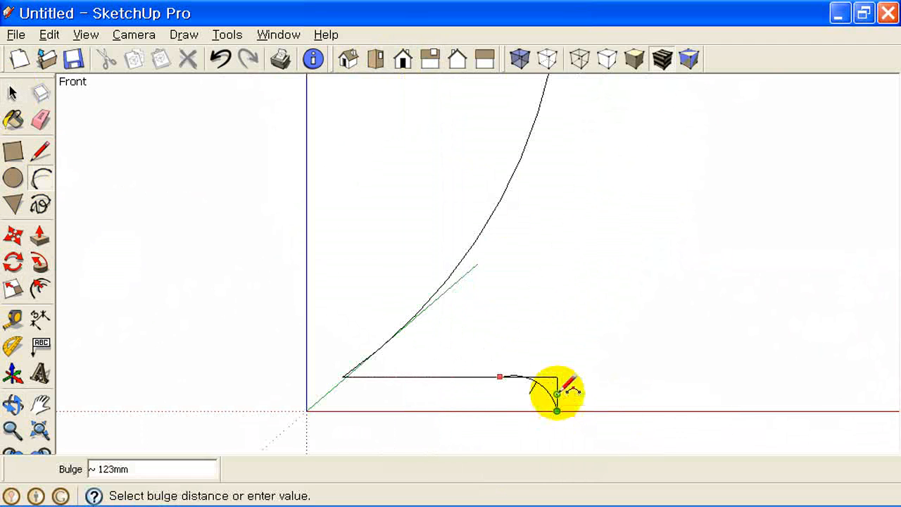
{"action": "left_click", "coordinate": [517, 378]}
{"action": "left_click", "coordinate": [40, 119]}
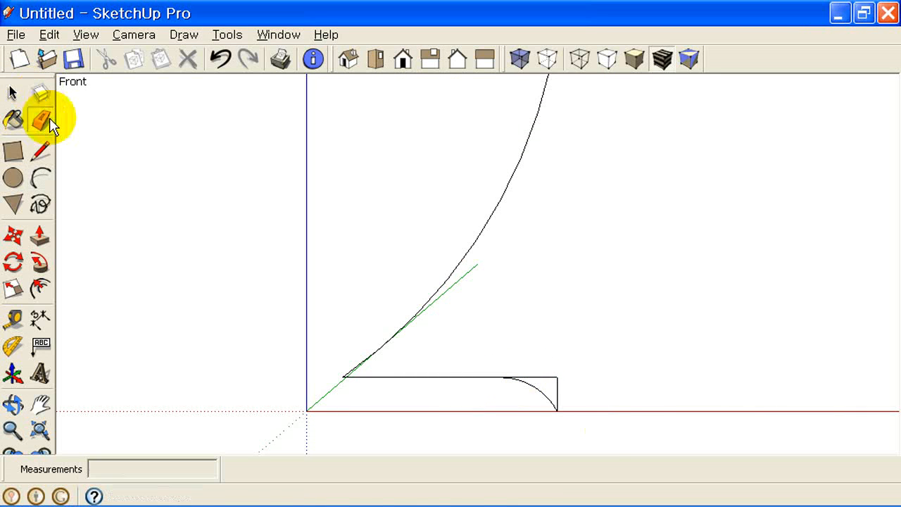
- Erase the leftover square corner edges outside the rounded arc
{"action": "left_click_drag", "start_coordinate": [560, 383], "coordinate": [563, 384]}
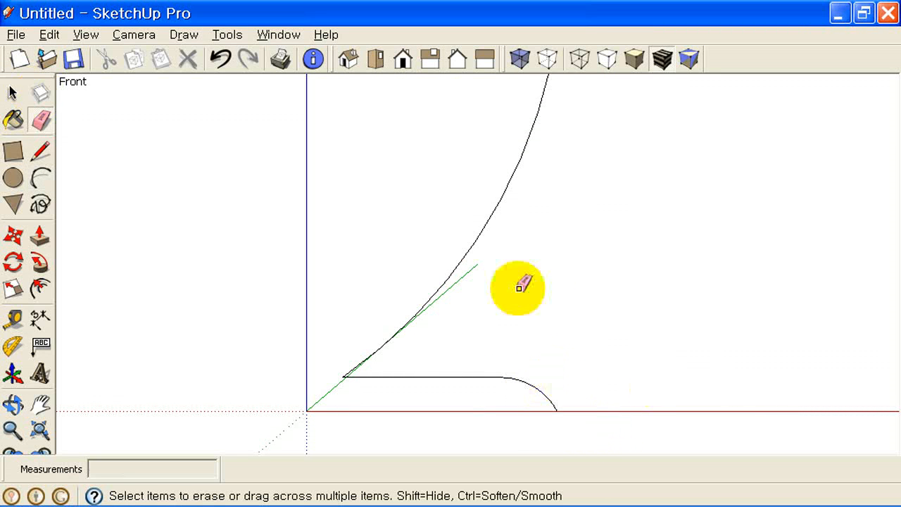
{"action": "scroll", "coordinate": [523, 314], "scroll_direction": "down", "scroll_amount": 4}
{"action": "scroll", "coordinate": [523, 316], "scroll_direction": "up", "scroll_amount": 2}
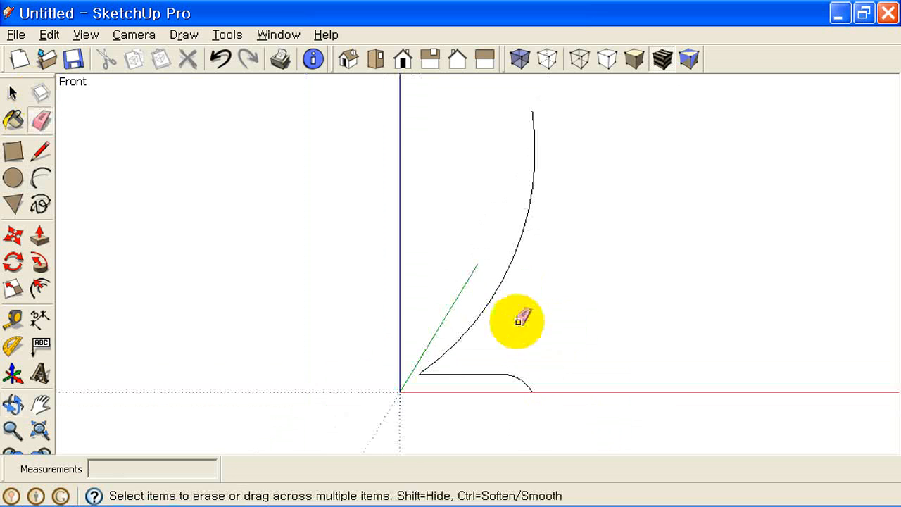
- Select the whole profile and offset its curve into a thin parallel outline
{"action": "left_click", "coordinate": [12, 94]}
{"action": "left_click_drag", "start_coordinate": [614, 429], "coordinate": [280, 100]}
{"action": "left_click", "coordinate": [40, 288]}
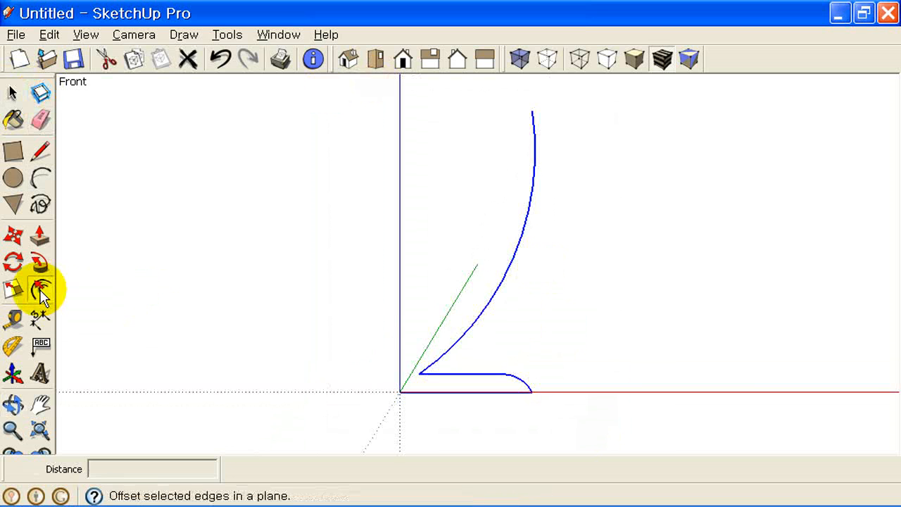
{"action": "left_click", "coordinate": [505, 275]}
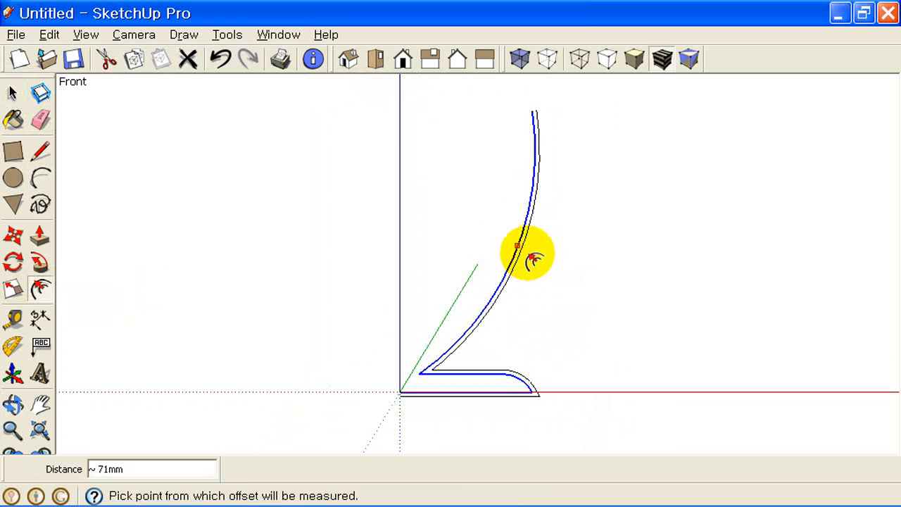
{"action": "left_click", "coordinate": [529, 255]}
- Pan and zoom to bring the profile's two top ends into view
{"action": "left_click", "coordinate": [40, 151]}
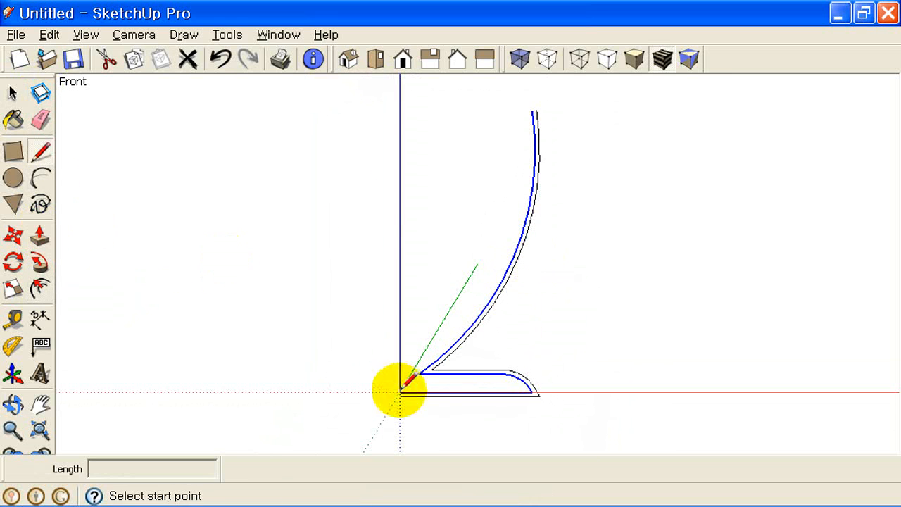
{"action": "scroll", "coordinate": [400, 389], "scroll_direction": "up", "scroll_amount": 5}
{"action": "left_click", "coordinate": [398, 379]}
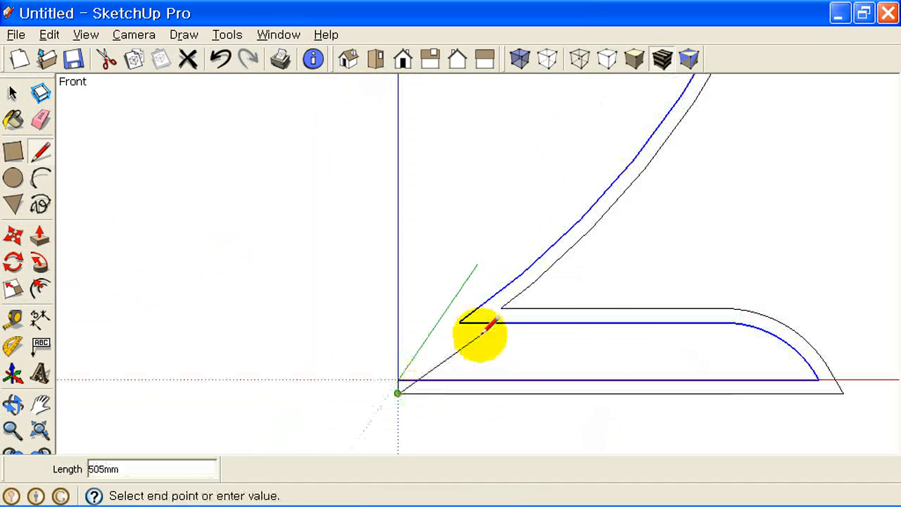
{"action": "key", "text": "Escape"}
{"action": "scroll", "coordinate": [582, 323], "scroll_direction": "down", "scroll_amount": 4}
{"action": "middle_click_drag", "start_coordinate": [647, 211], "coordinate": [441, 447], "text": "shift"}
{"action": "middle_click_drag", "start_coordinate": [569, 135], "coordinate": [559, 368], "text": "shift"}
{"action": "scroll", "coordinate": [544, 296], "scroll_direction": "up", "scroll_amount": 4}
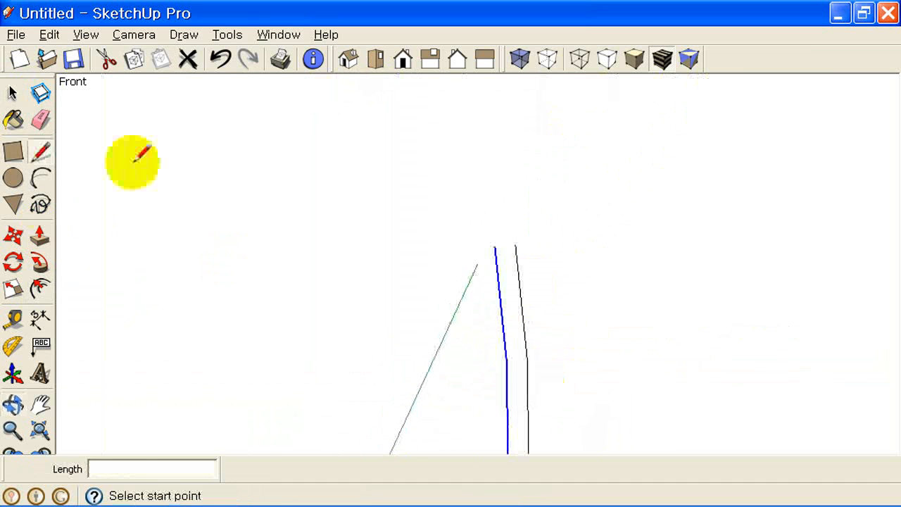
- Close the open top with a rounded arc between the inner and outer curve ends
{"action": "left_click", "coordinate": [40, 178]}
{"action": "left_click", "coordinate": [495, 245]}
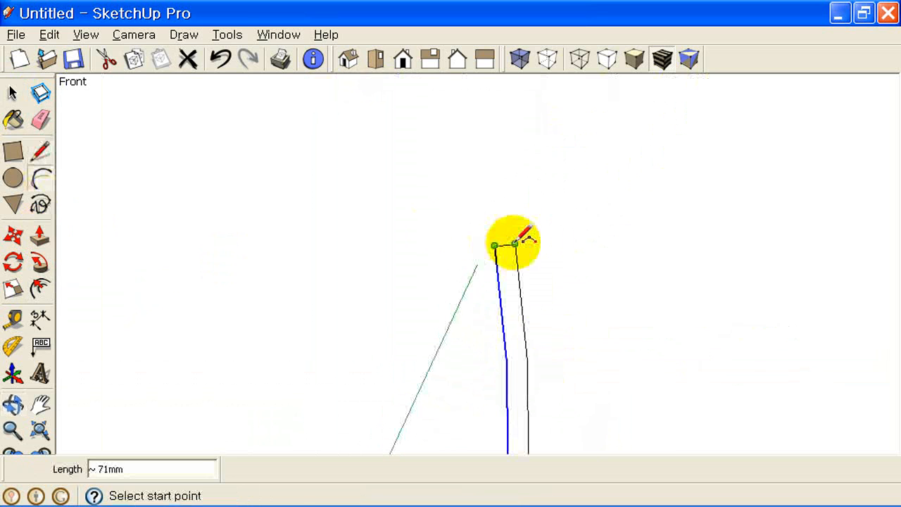
{"action": "left_click", "coordinate": [515, 243]}
{"action": "left_click", "coordinate": [507, 227]}
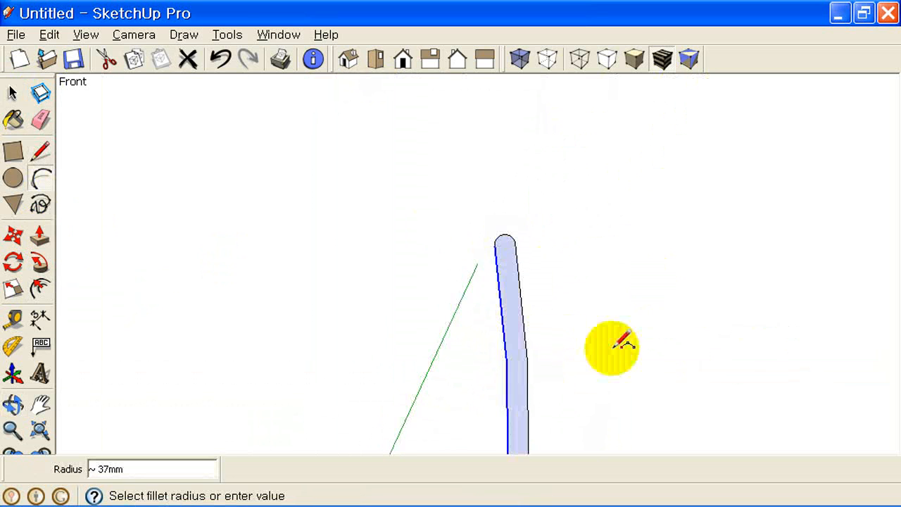
- Draw a flat circle centred at the origin and select it as the sweep path
{"action": "left_click", "coordinate": [40, 429]}
{"action": "middle_click_drag", "start_coordinate": [604, 276], "coordinate": [503, 399]}
{"action": "scroll", "coordinate": [503, 399], "scroll_direction": "up", "scroll_amount": 2}
{"action": "left_click", "coordinate": [14, 180]}
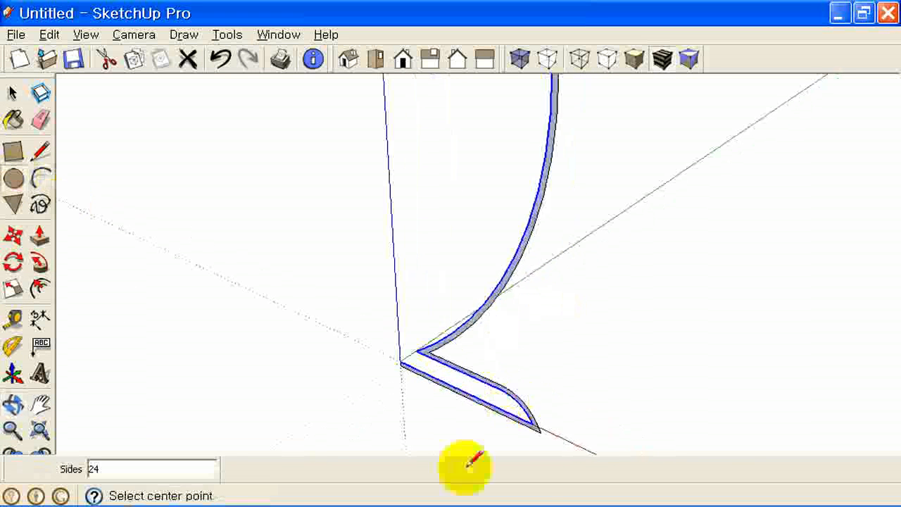
{"action": "left_click", "coordinate": [368, 336]}
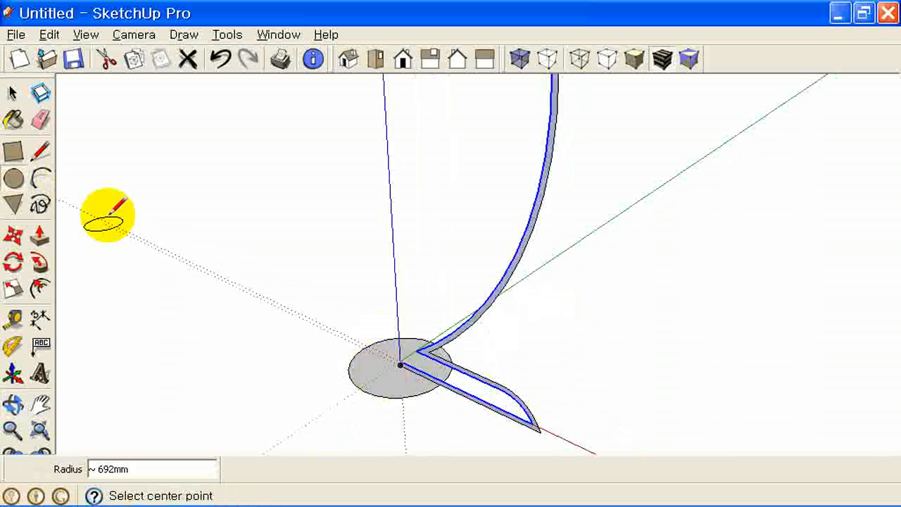
{"action": "left_click", "coordinate": [14, 96]}
{"action": "left_click", "coordinate": [387, 382]}
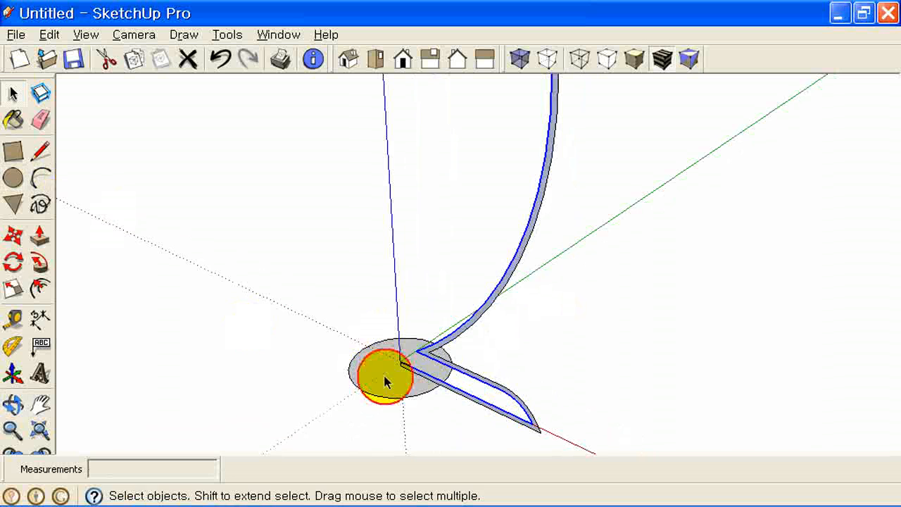
{"action": "left_click", "coordinate": [44, 265]}
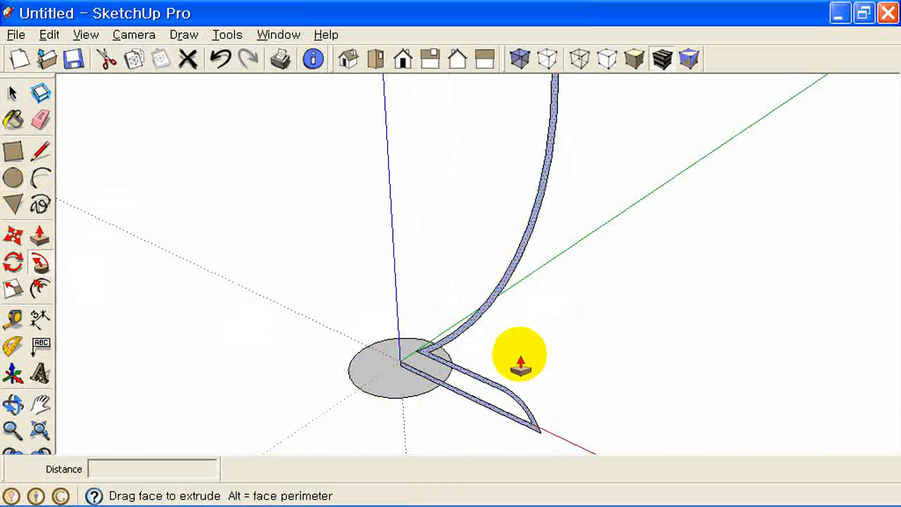
{"action": "left_click", "coordinate": [472, 310]}
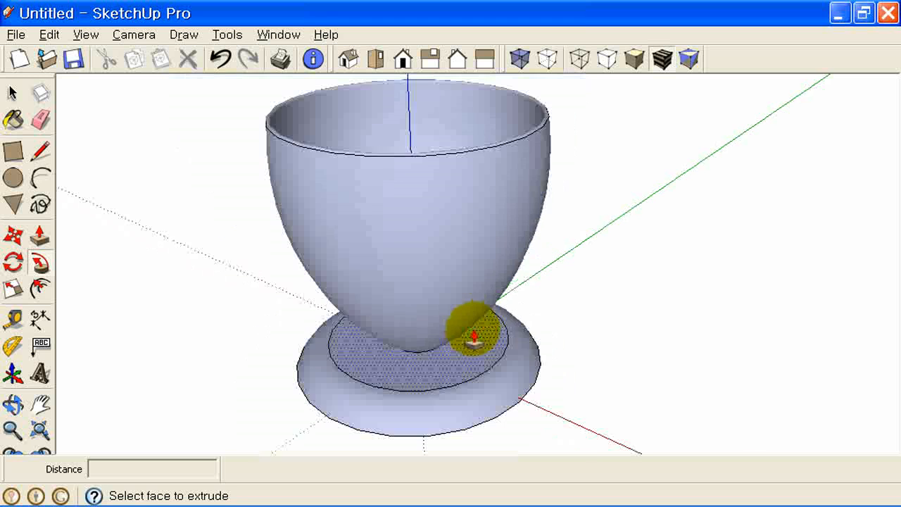
{"action": "middle_click_drag", "start_coordinate": [368, 312], "coordinate": [550, 270]}
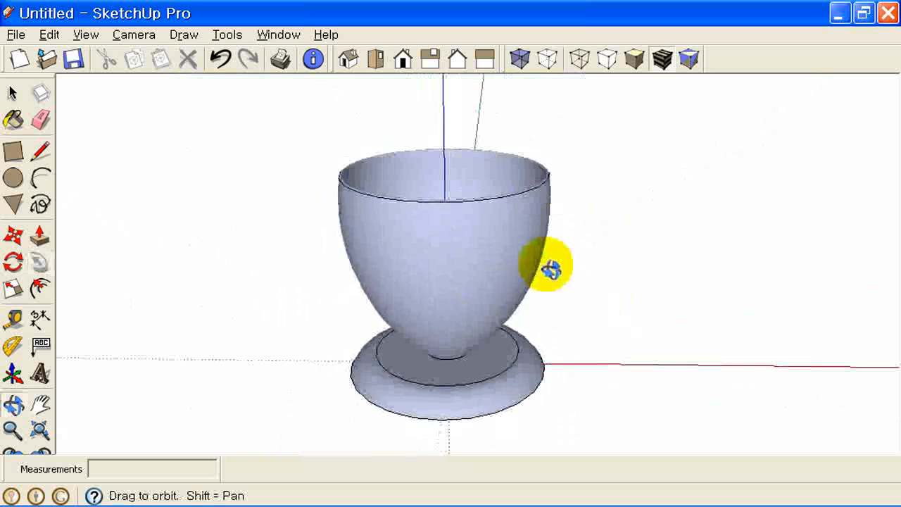
{"action": "key", "text": "p"}
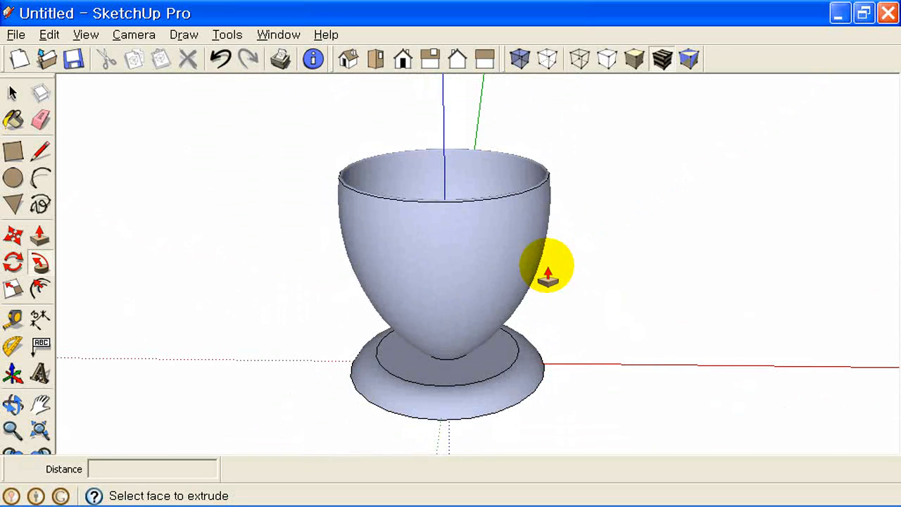
- Undo the goblet sweep and erase the circular path
{"action": "key", "text": "ctrl+z"}
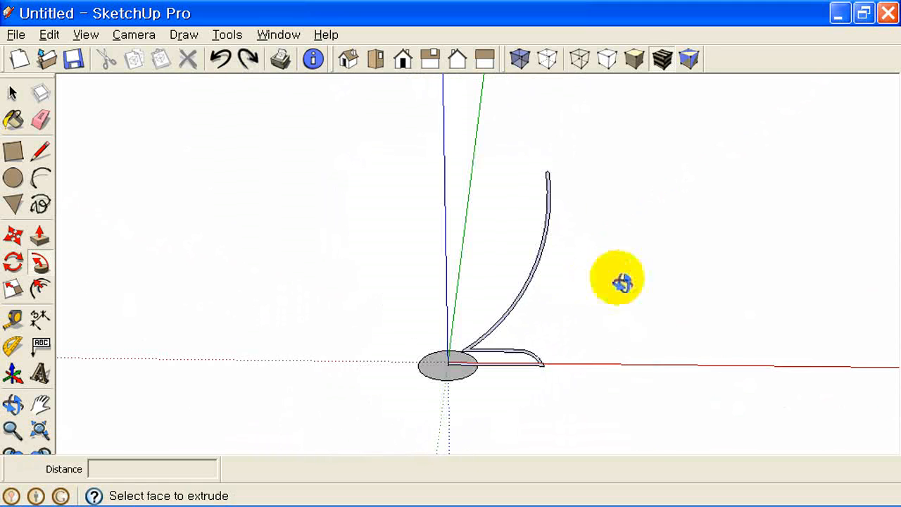
{"action": "middle_click_drag", "start_coordinate": [620, 278], "coordinate": [483, 352]}
{"action": "scroll", "coordinate": [467, 349], "scroll_direction": "up", "scroll_amount": 5}
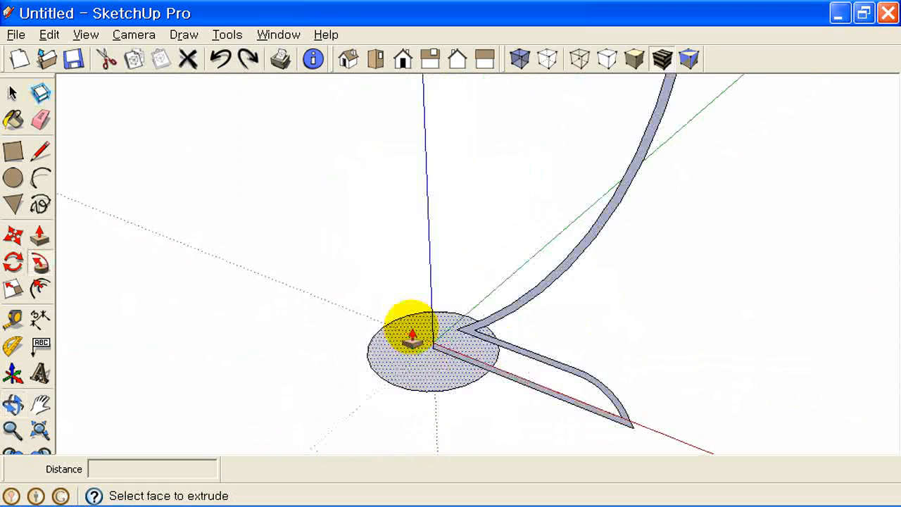
{"action": "left_click", "coordinate": [12, 93]}
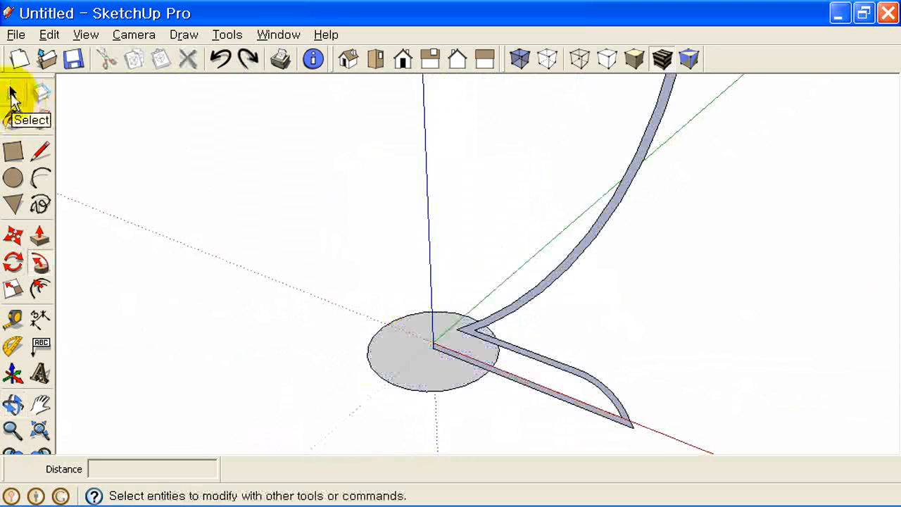
{"action": "left_click", "coordinate": [40, 119]}
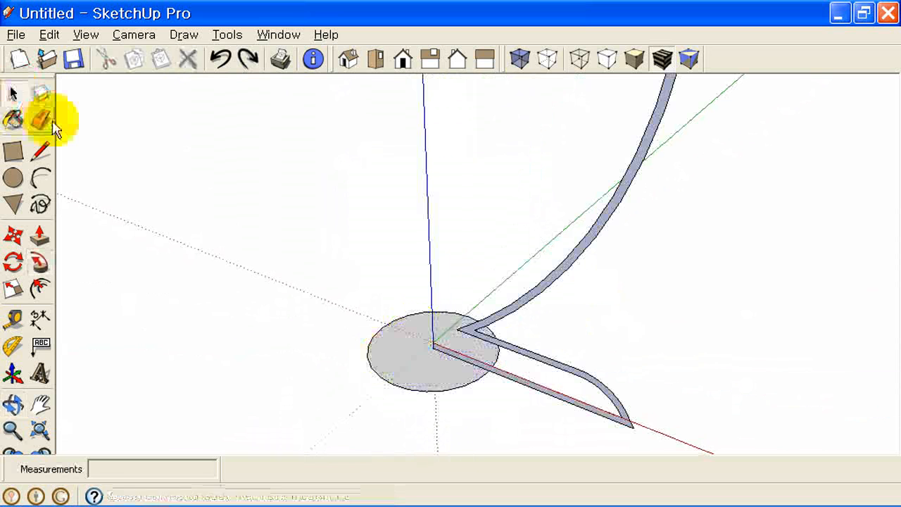
{"action": "left_click", "coordinate": [372, 340]}
- Draw a six-sided polygon of radius 888mm centred at the origin
{"action": "left_click", "coordinate": [13, 205]}
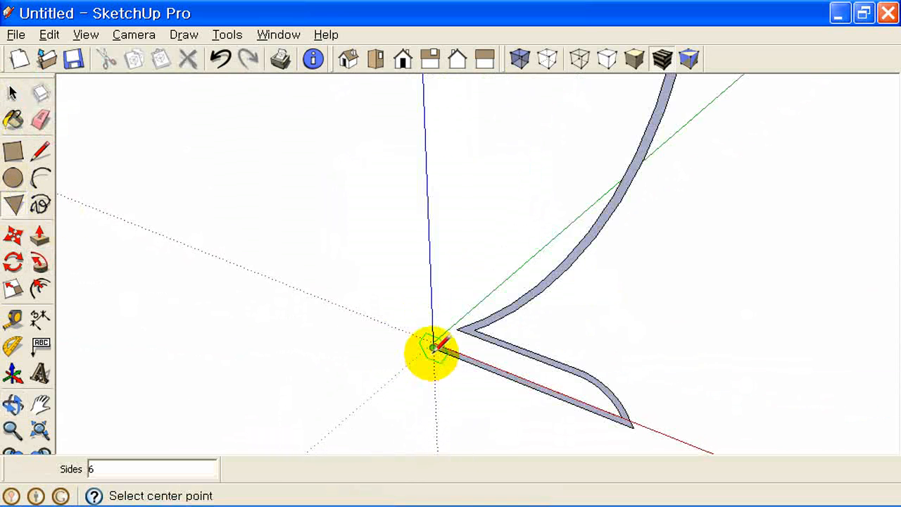
{"action": "left_click", "coordinate": [433, 345]}
{"action": "left_click", "coordinate": [369, 317]}
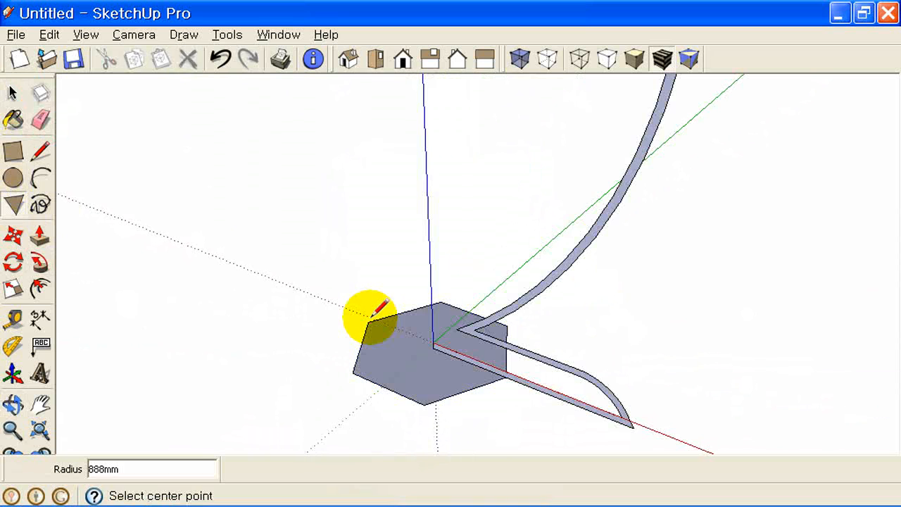
- Sweep the goblet profile around the hexagon with Follow Me and inspect the result
{"action": "left_click", "coordinate": [12, 92]}
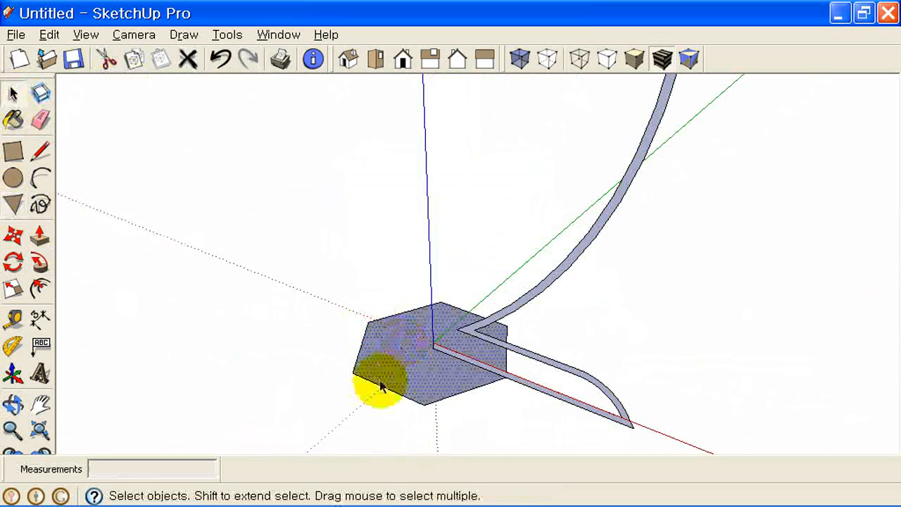
{"action": "left_click", "coordinate": [400, 345]}
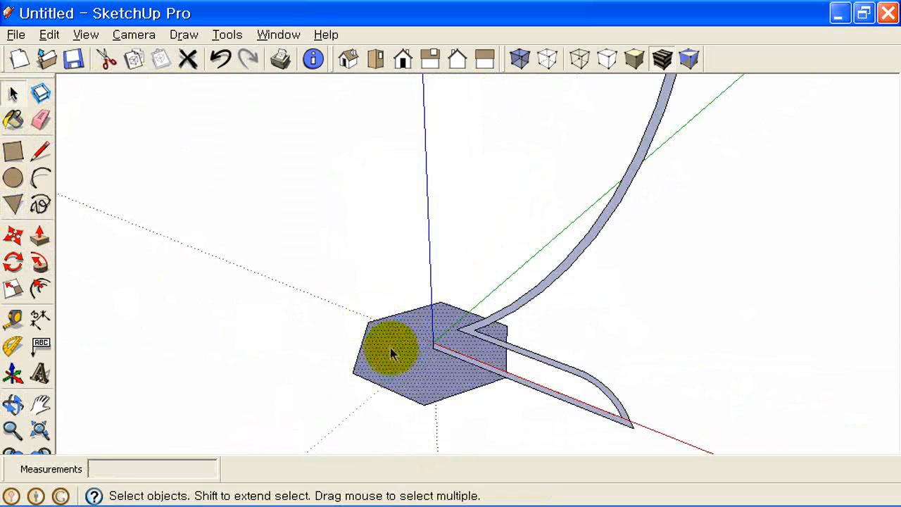
{"action": "left_click", "coordinate": [39, 263]}
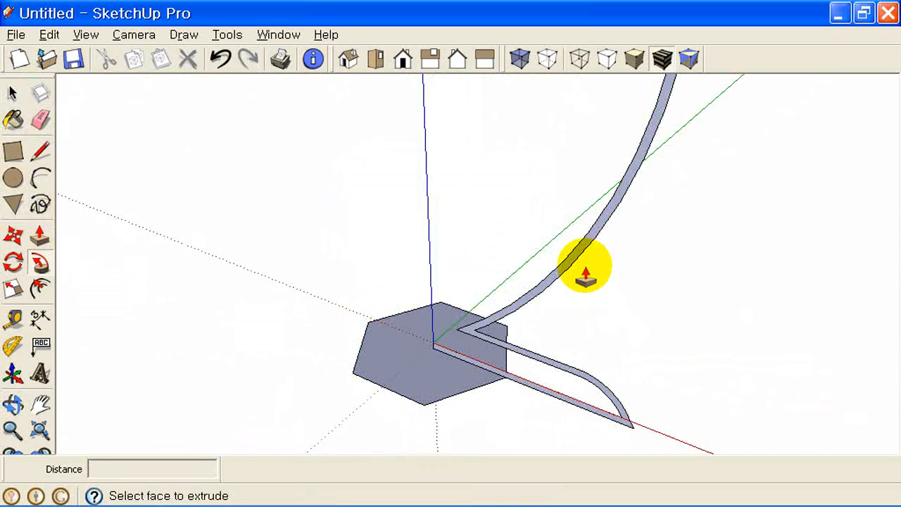
{"action": "left_click", "coordinate": [595, 238]}
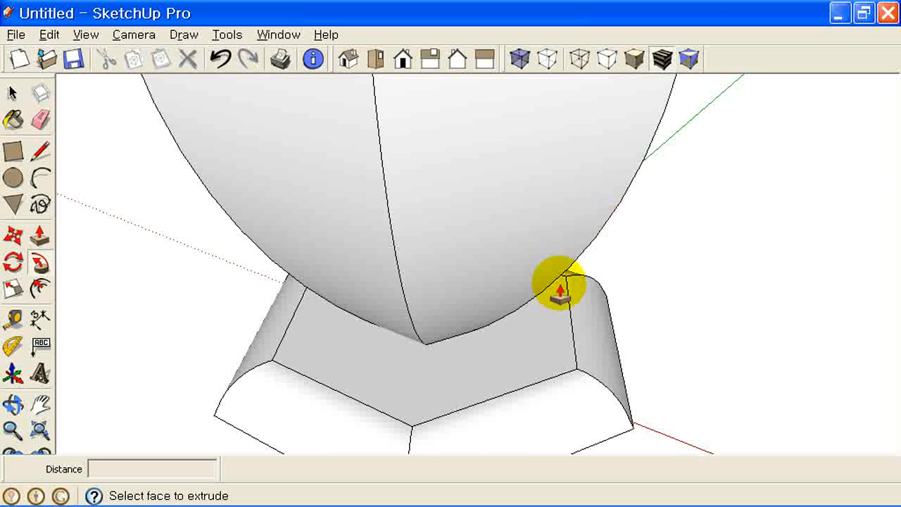
{"action": "scroll", "coordinate": [570, 296], "scroll_direction": "down", "scroll_amount": 5}
{"action": "middle_click_drag", "start_coordinate": [582, 270], "coordinate": [657, 288]}
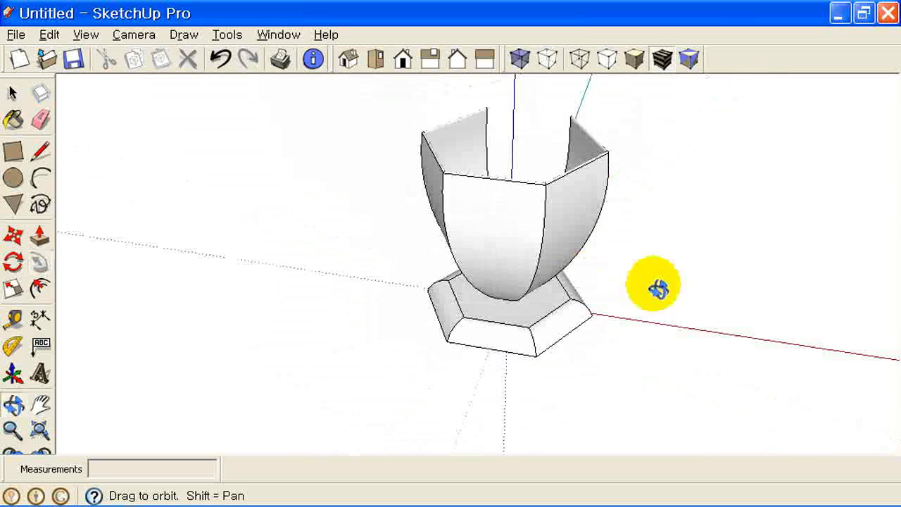
{"action": "middle_click_drag", "start_coordinate": [626, 238], "coordinate": [483, 293]}
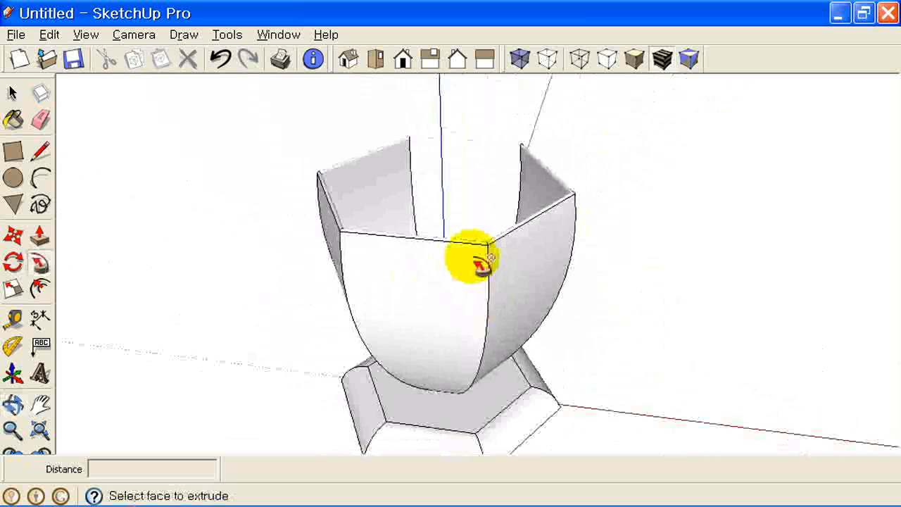